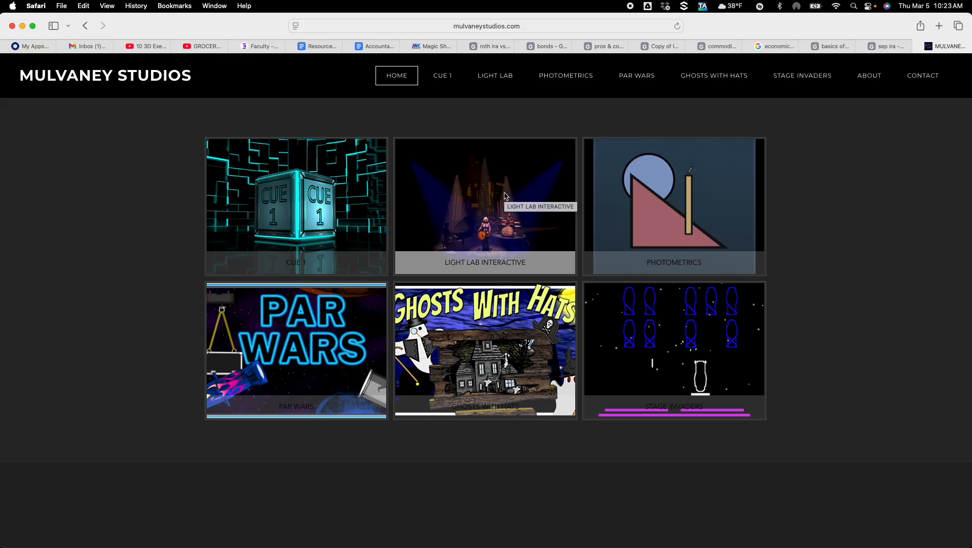
# Open Light Lab Interactive and lower the stage's ambient intensity to about halfway between 0 and 25.
pyautogui.click(485, 218)
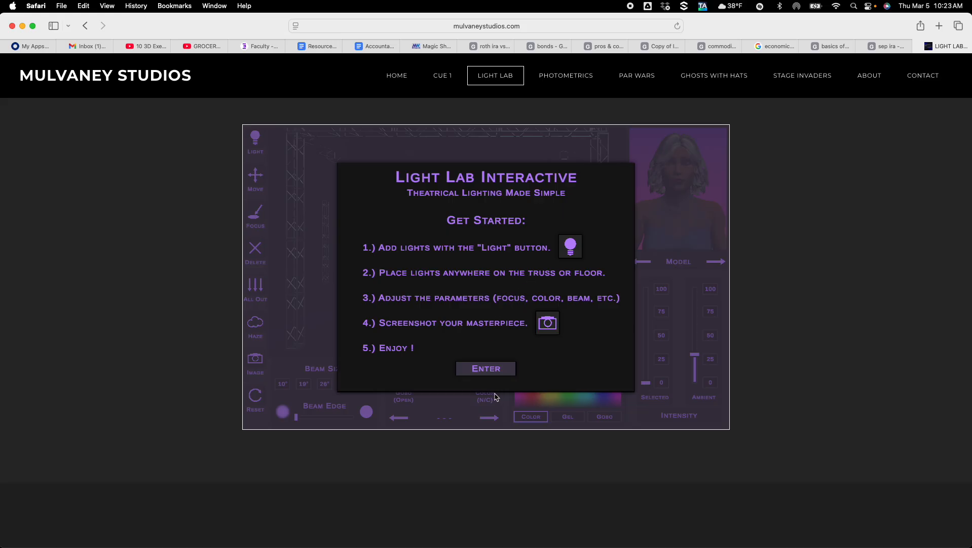
pyautogui.click(491, 371)
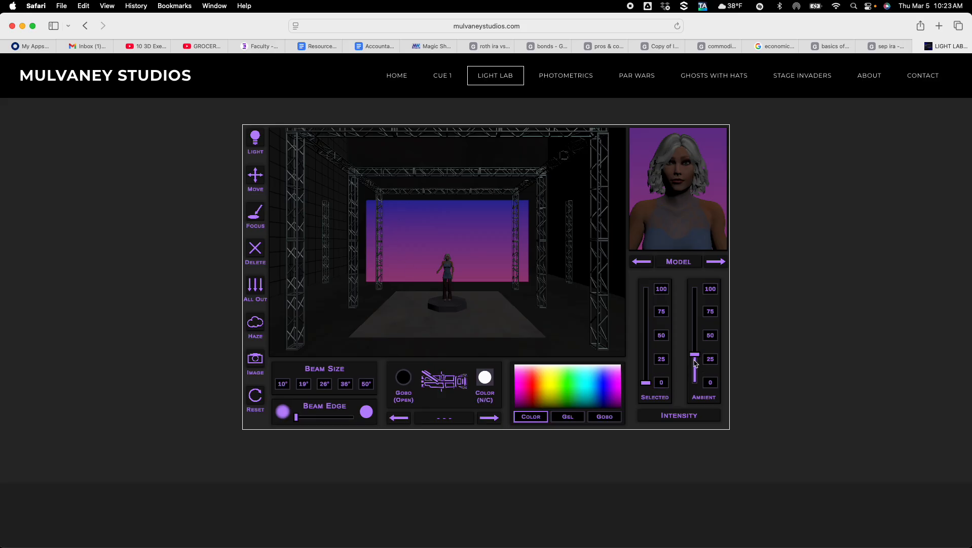
pyautogui.moveTo(696, 358); pyautogui.dragTo(696, 371)
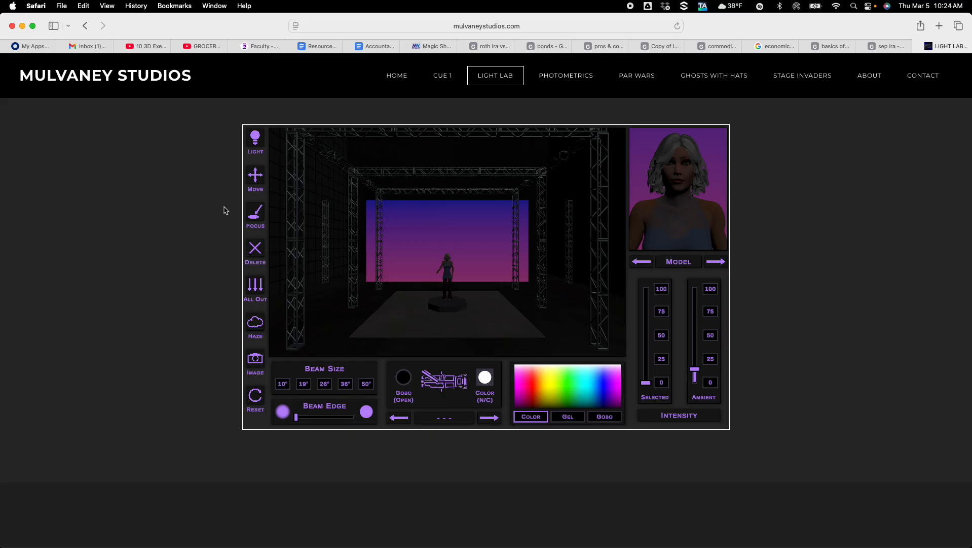
# Add a light near the left end of the front truss and focus it on the model with a 26° beam.
pyautogui.click(256, 141)
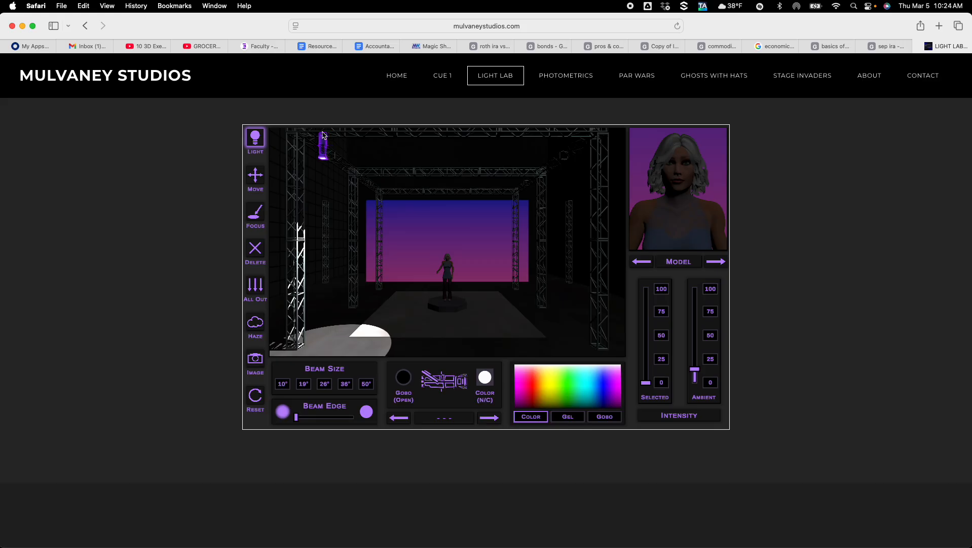
pyautogui.click(323, 134)
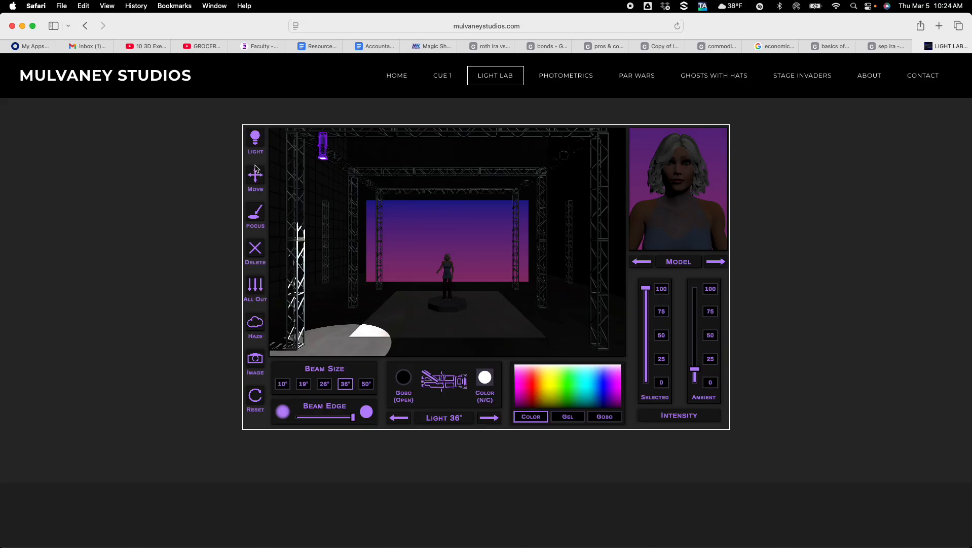
pyautogui.click(254, 217)
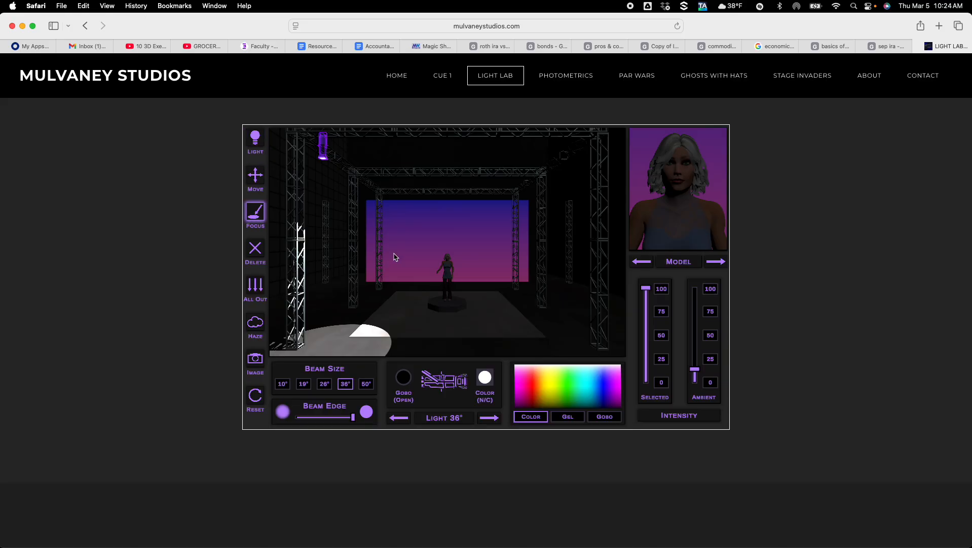
pyautogui.click(448, 267)
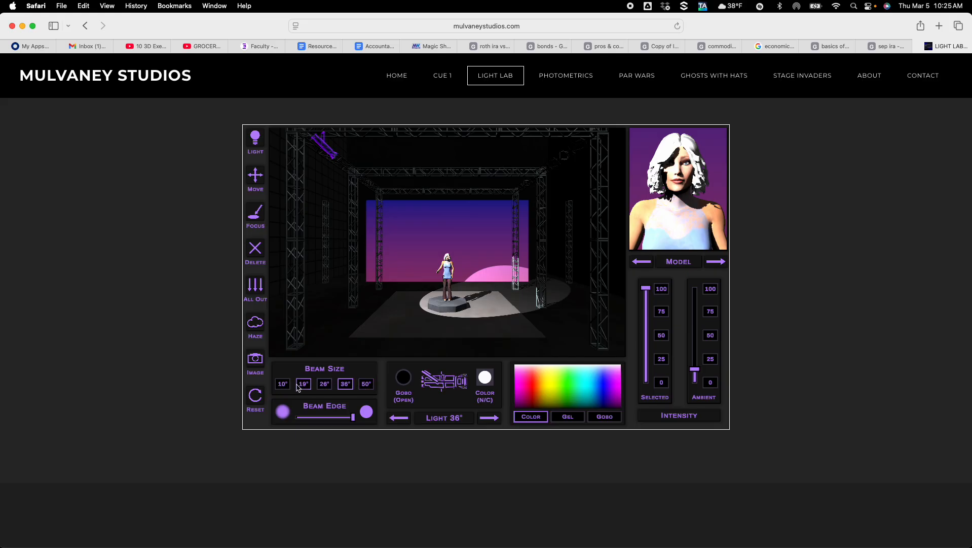
pyautogui.click(325, 385)
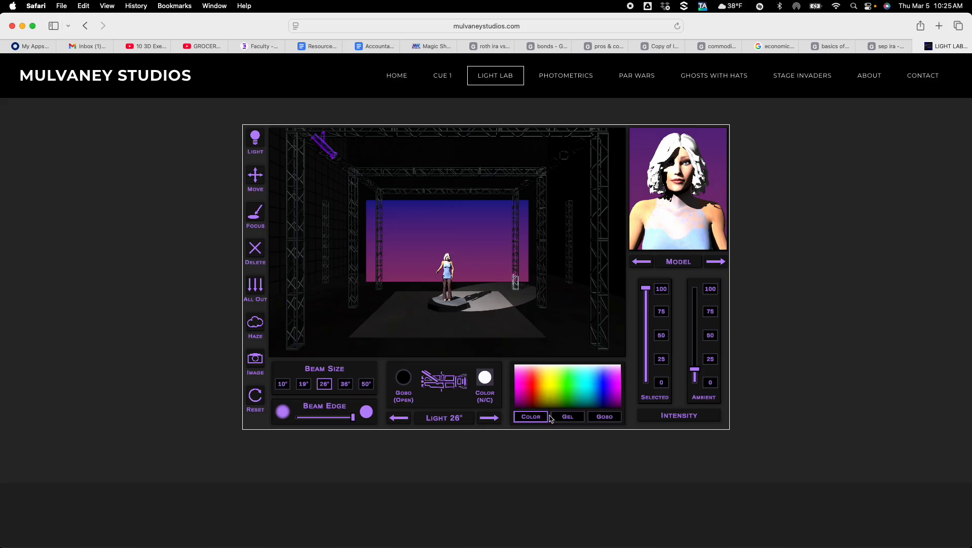
# Color the front-left light with gel R33 and set its intensity to 75.
pyautogui.click(568, 416)
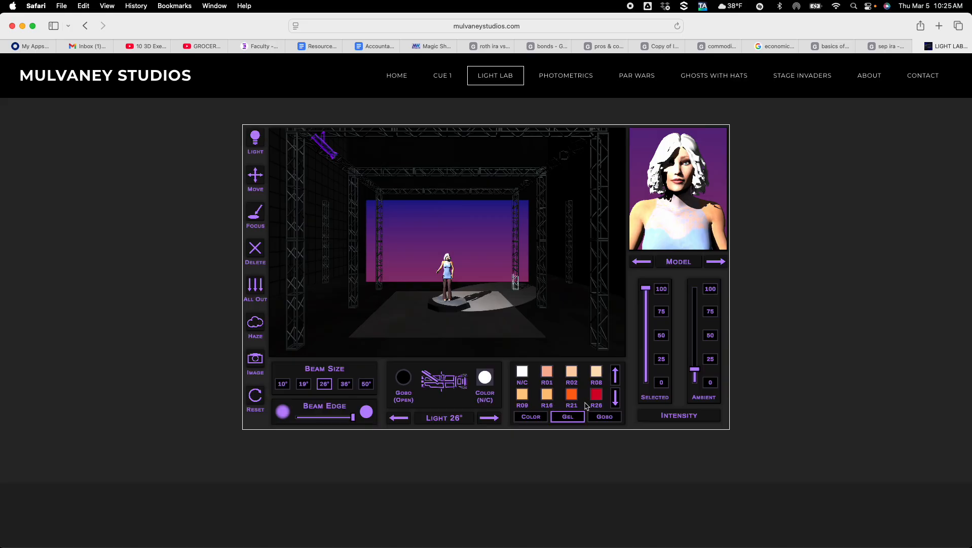
pyautogui.click(617, 400)
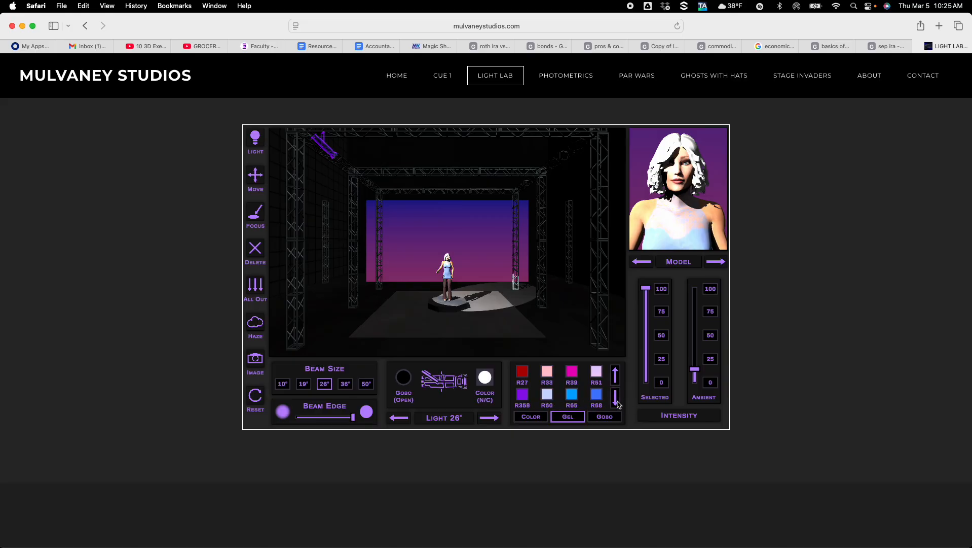
pyautogui.click(616, 399)
pyautogui.click(616, 400)
pyautogui.click(616, 399)
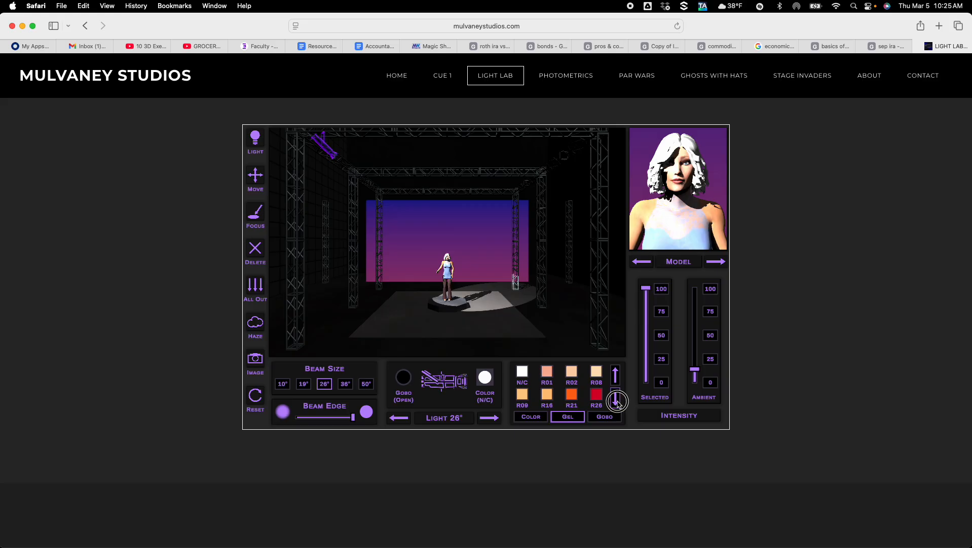
pyautogui.click(616, 399)
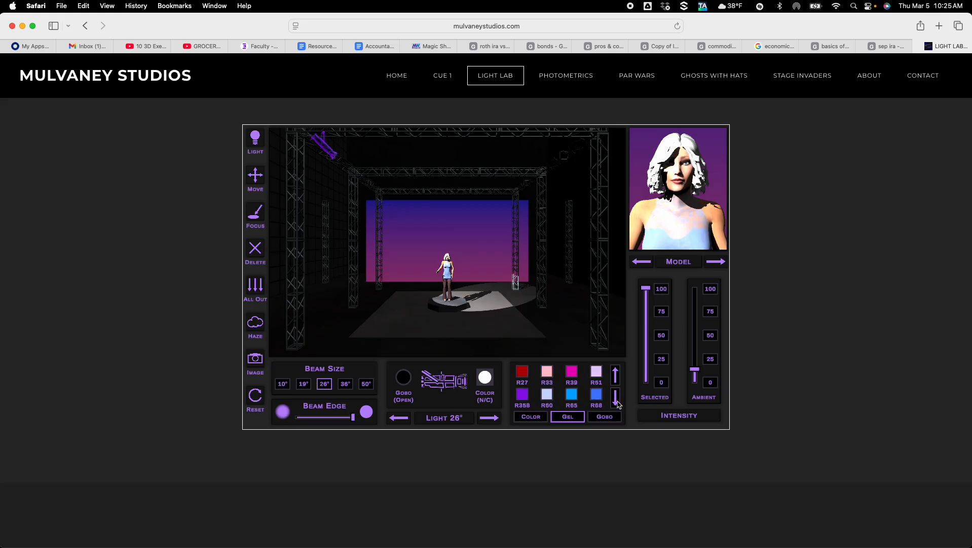
pyautogui.click(547, 373)
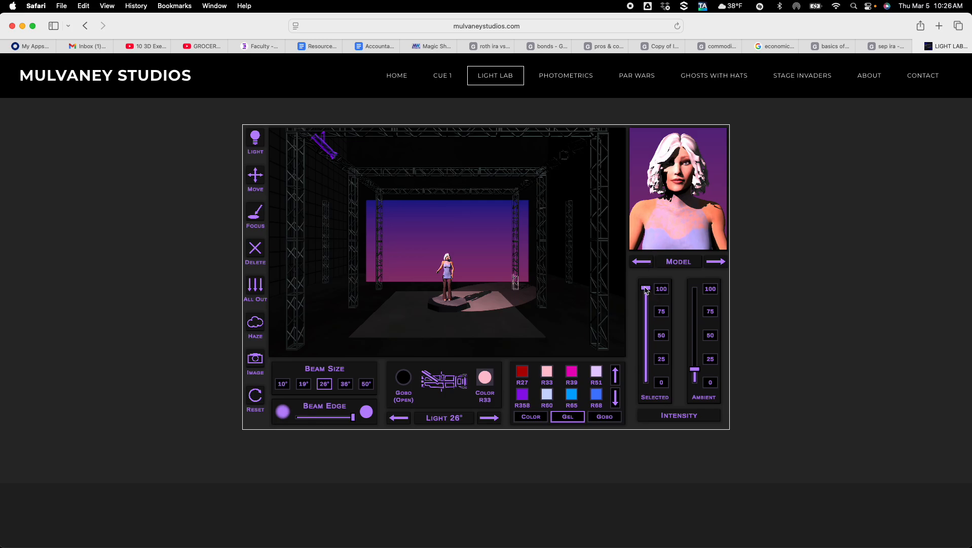
pyautogui.click(662, 313)
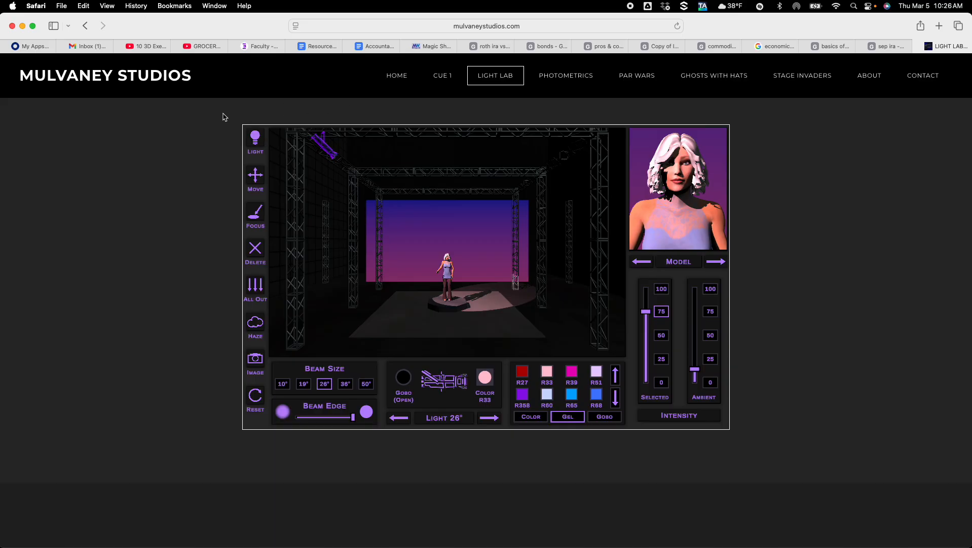
# Add a second light near the right end of the front truss and focus it on the model.
pyautogui.click(258, 139)
pyautogui.click(368, 135)
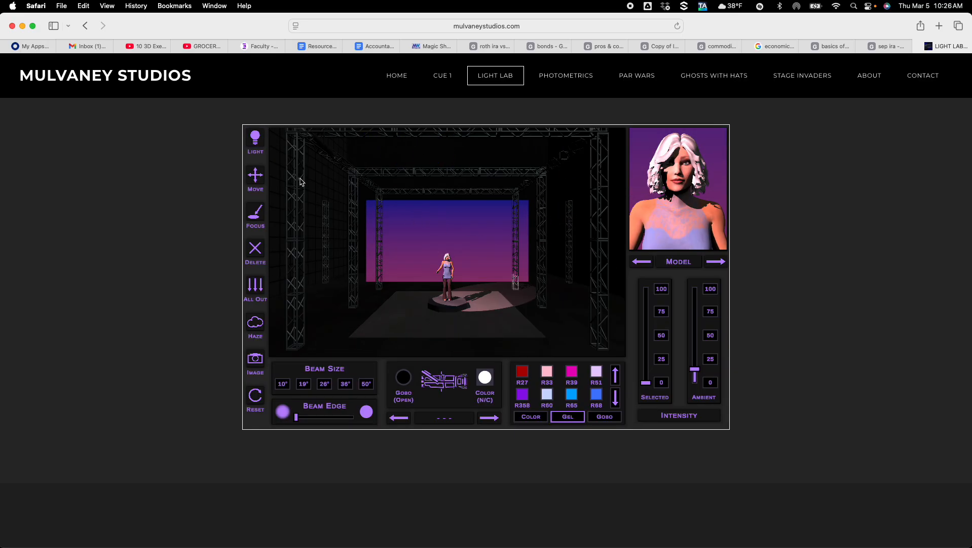
pyautogui.click(255, 139)
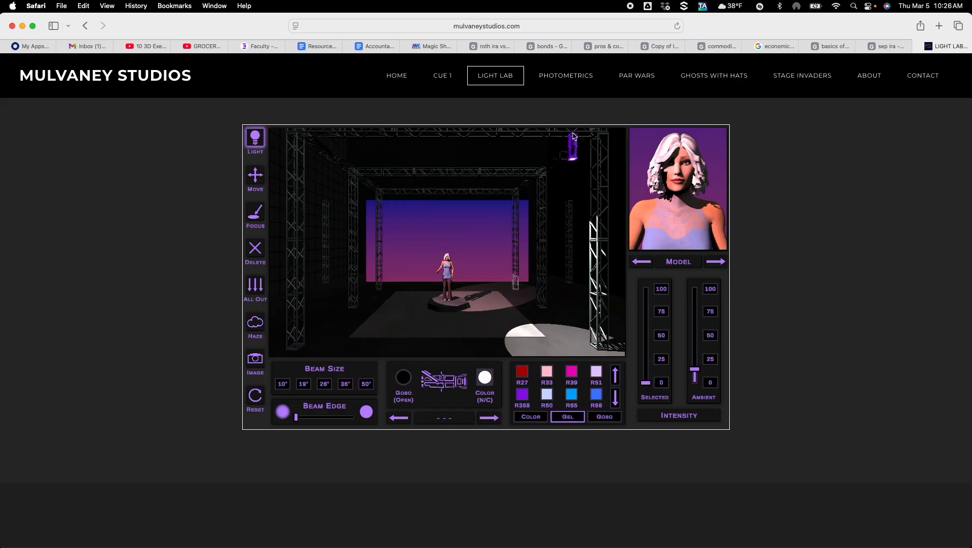
pyautogui.click(574, 136)
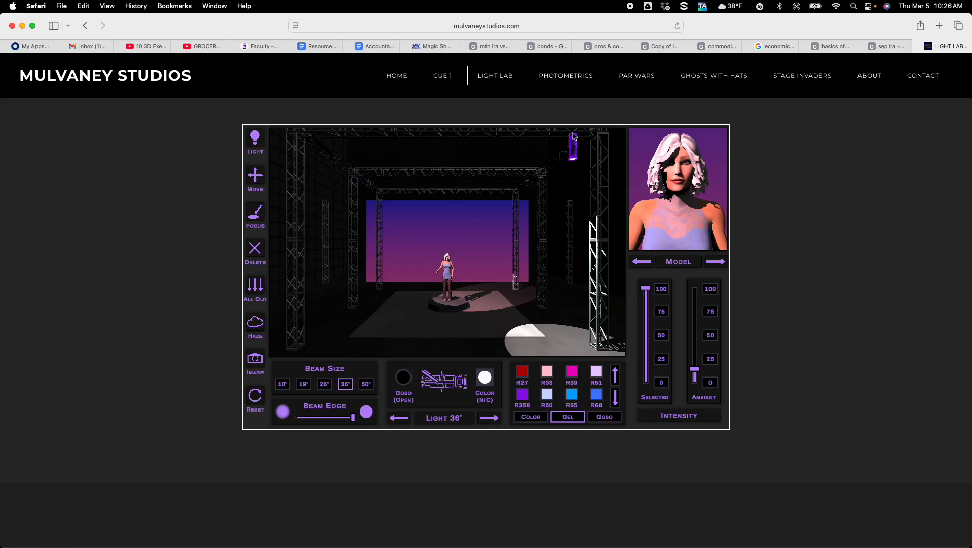
pyautogui.click(259, 216)
pyautogui.click(447, 266)
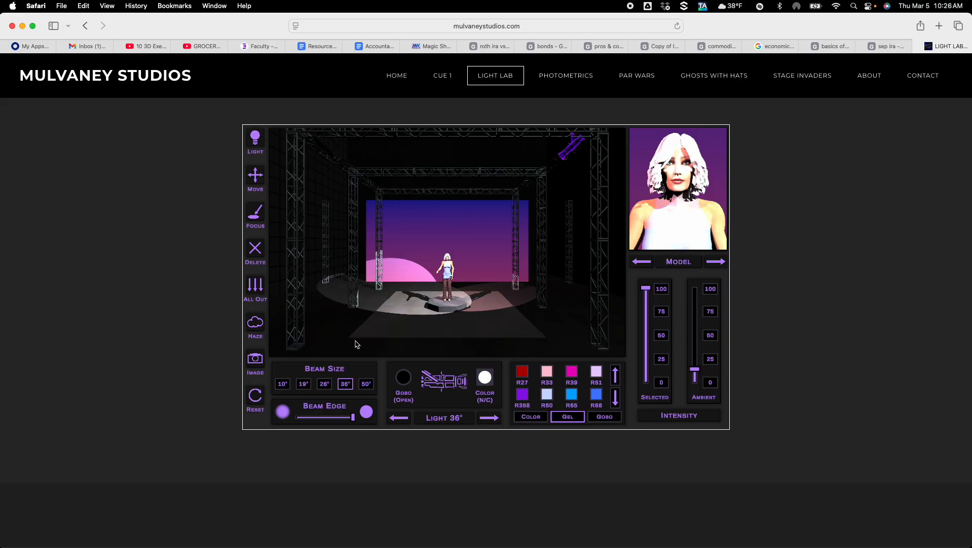
# Give the front-right light a 26° beam refocused on the model, with gel R60 at 50 intensity.
pyautogui.click(325, 384)
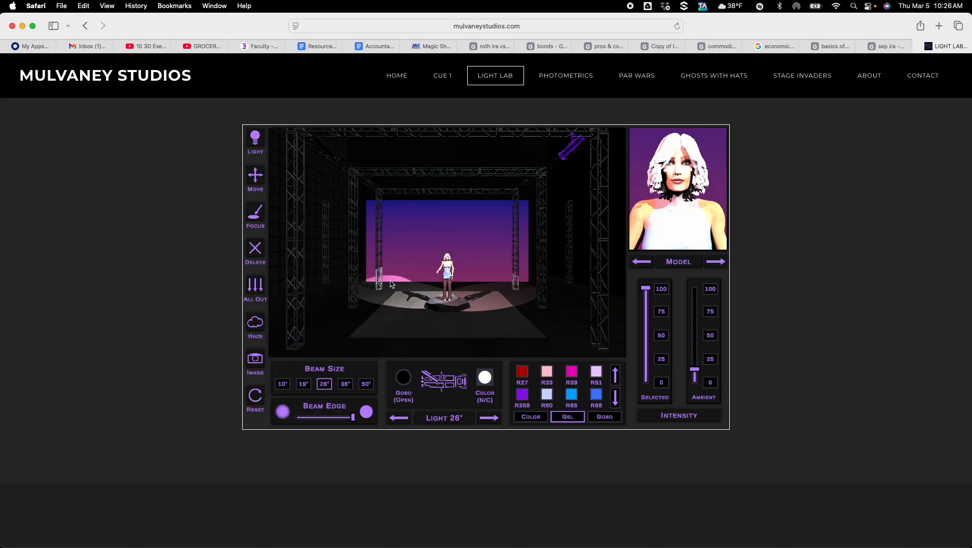
pyautogui.click(256, 214)
pyautogui.click(448, 267)
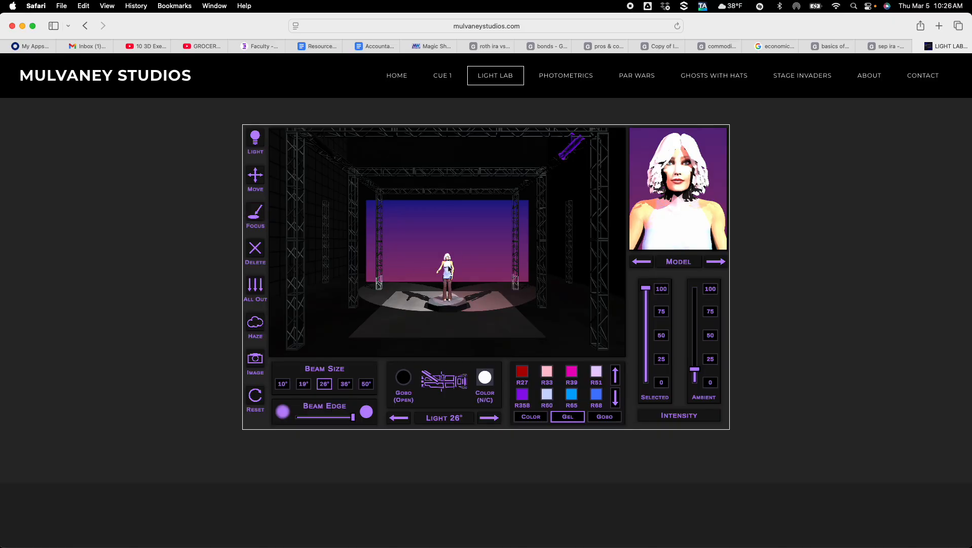
pyautogui.click(547, 398)
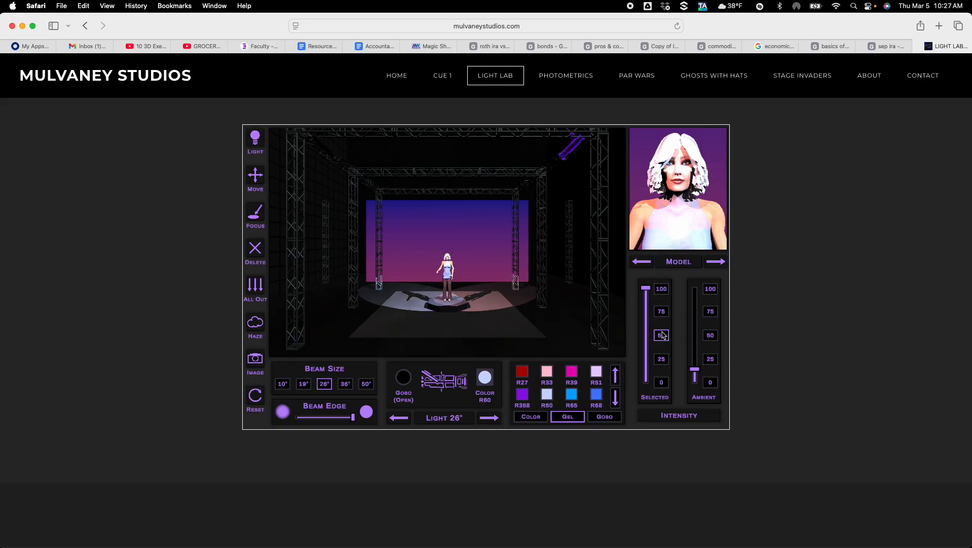
pyautogui.click(662, 335)
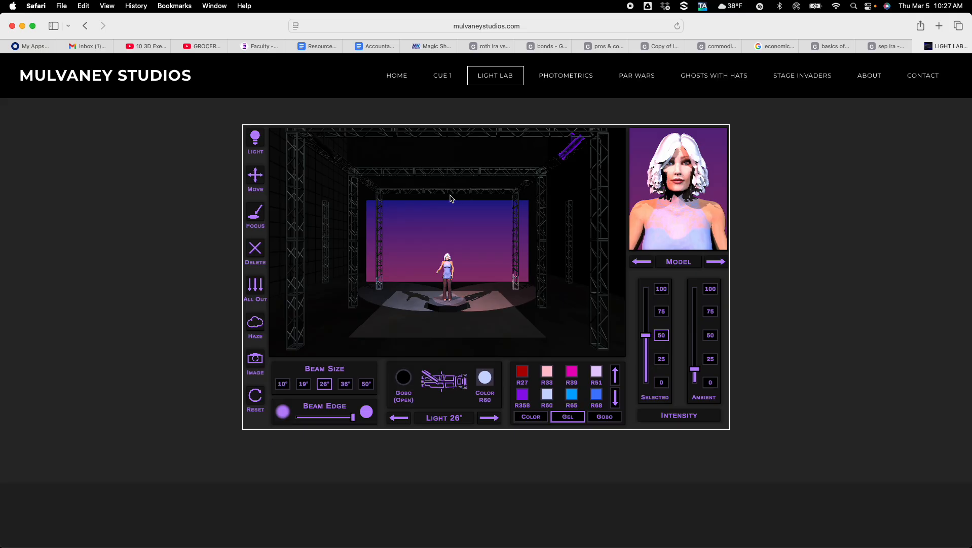
# Add a backlight at the center of the rear truss and focus it on the model.
pyautogui.click(256, 141)
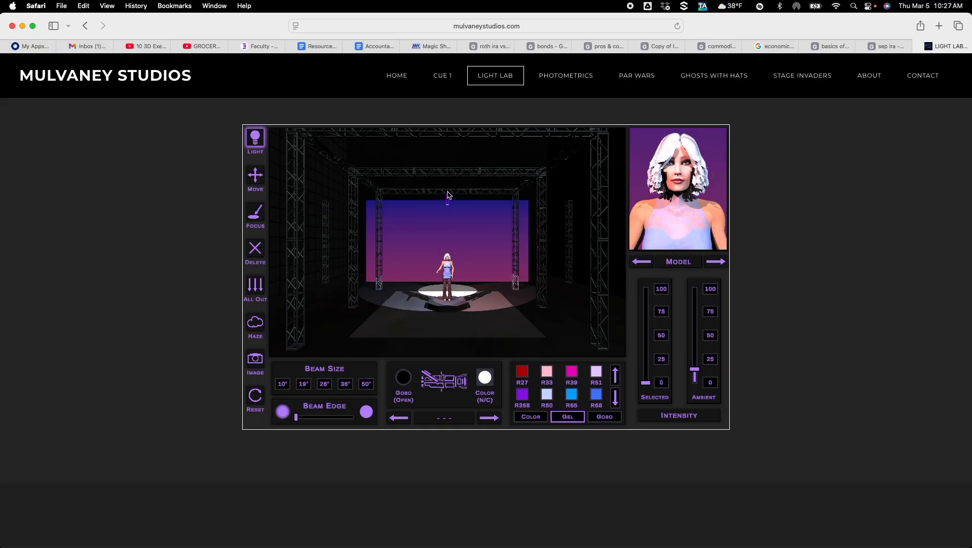
pyautogui.click(449, 195)
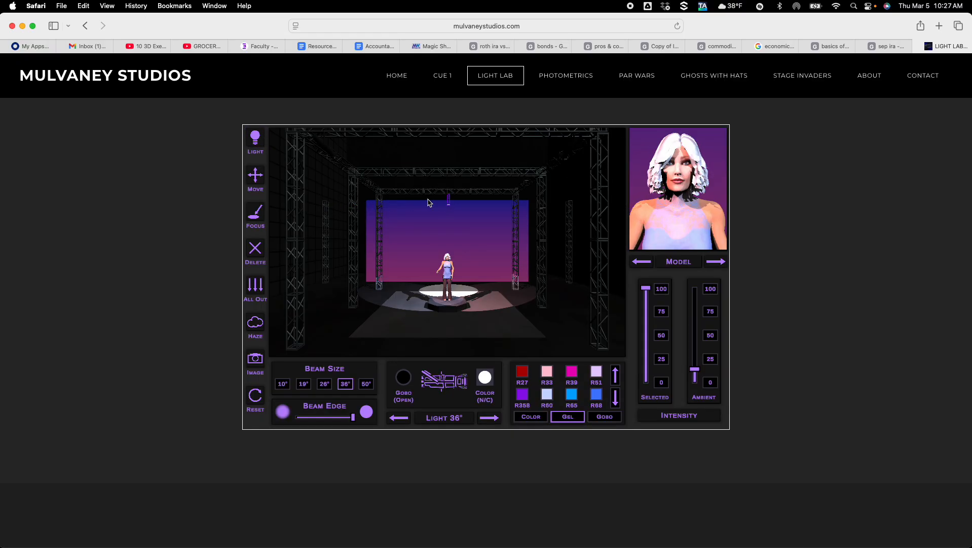
pyautogui.click(255, 213)
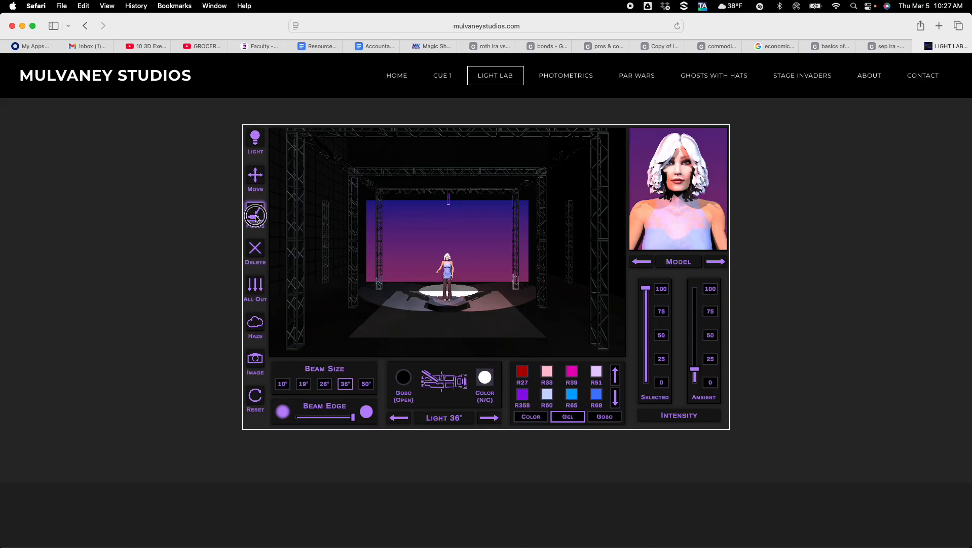
pyautogui.click(449, 264)
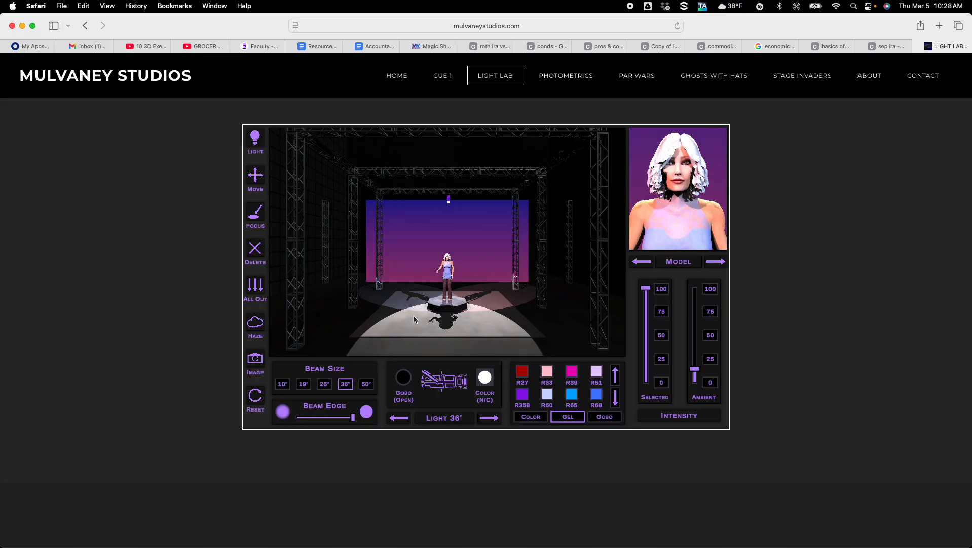
# Apply gel R80 to the backlight, soften its beam edge fully, and set its intensity to 75.
pyautogui.click(616, 400)
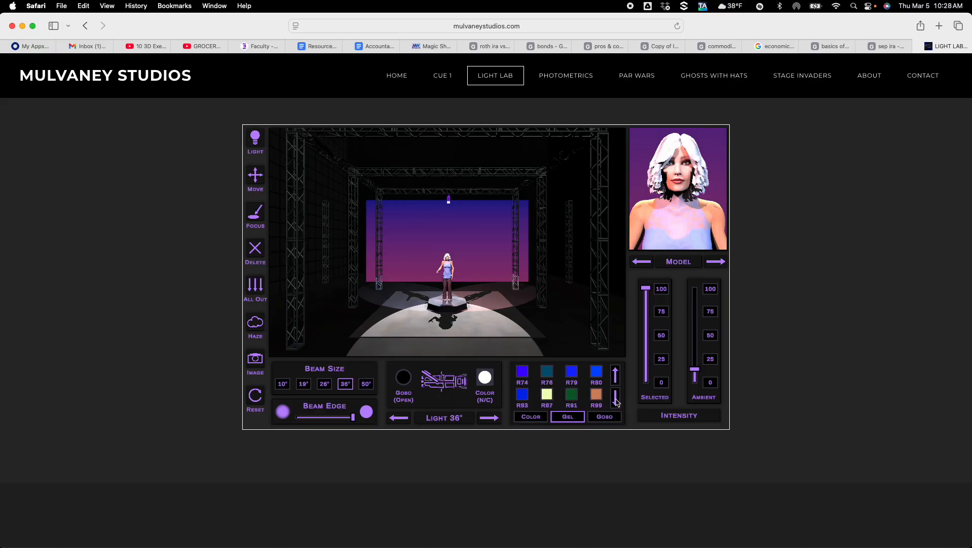
pyautogui.click(598, 376)
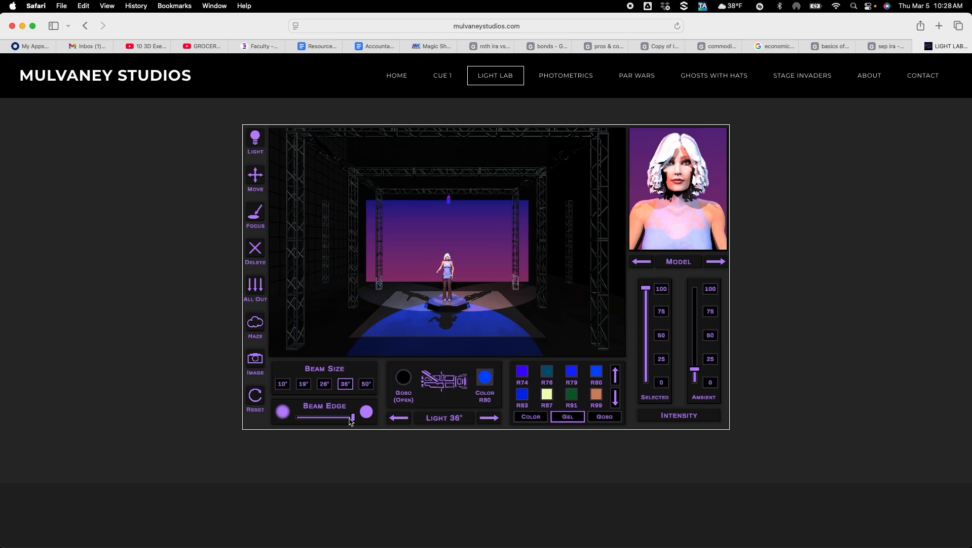
pyautogui.moveTo(355, 420); pyautogui.dragTo(295, 420)
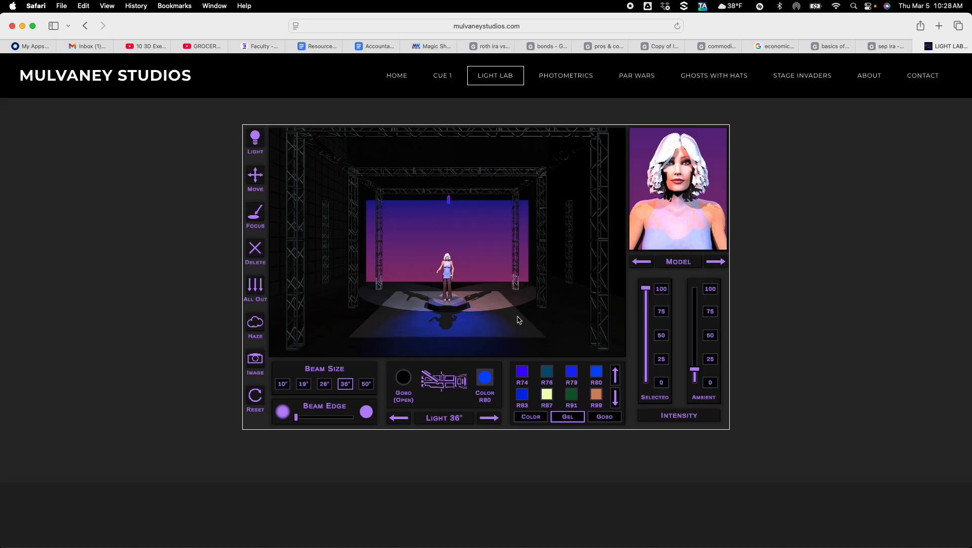
pyautogui.click(662, 312)
# Color the top of the cyc with gel R39 and set its intensity to 75.
pyautogui.click(404, 215)
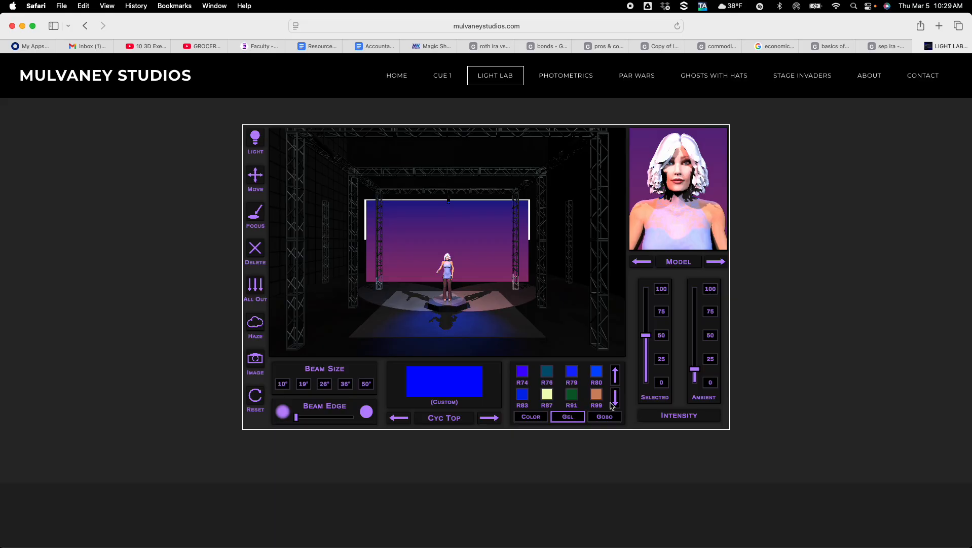
pyautogui.click(616, 375)
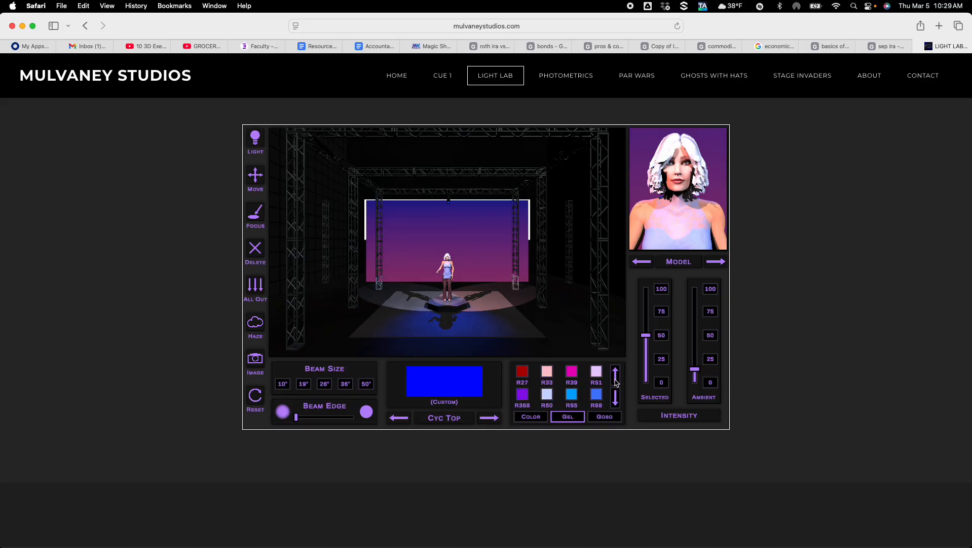
pyautogui.click(571, 374)
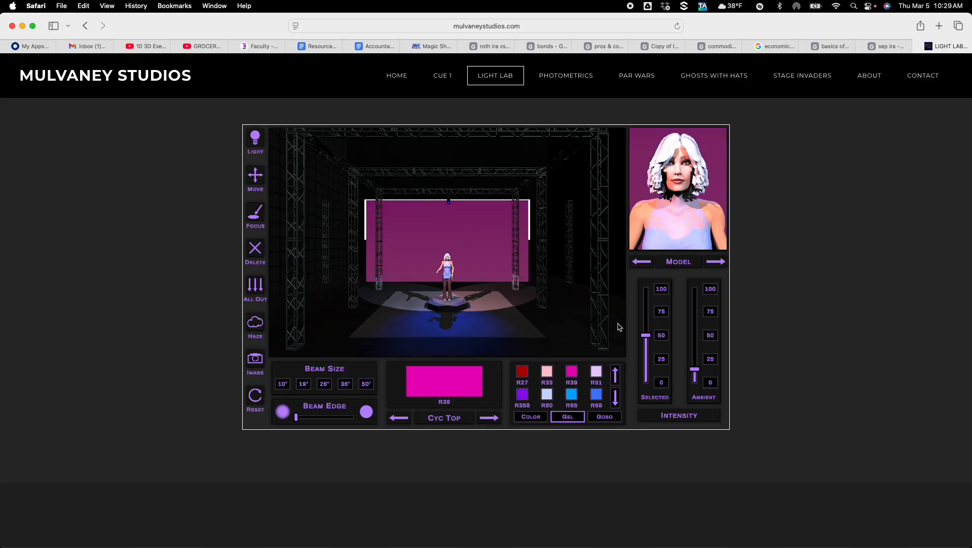
pyautogui.click(661, 313)
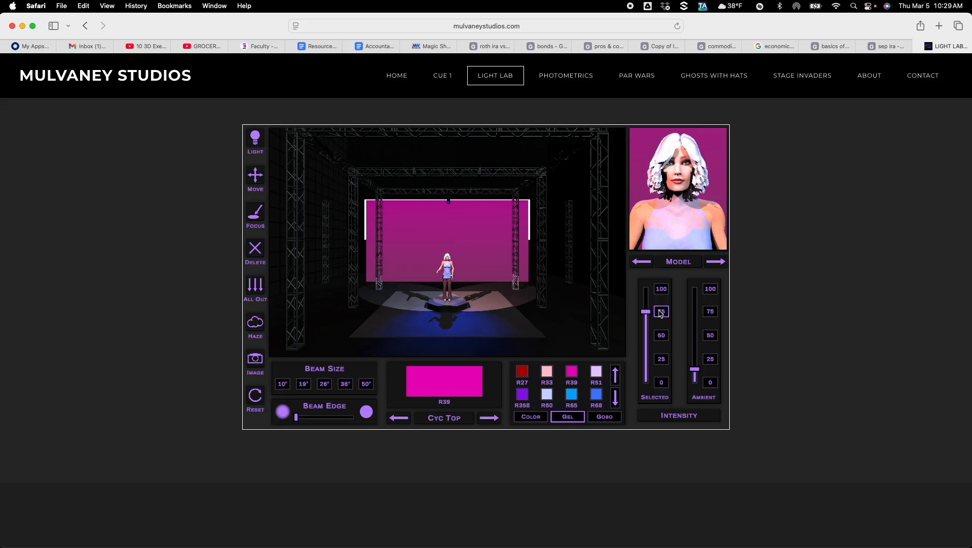
# Color the bottom of the cyc with gel R83 and set its intensity to 75.
pyautogui.click(397, 271)
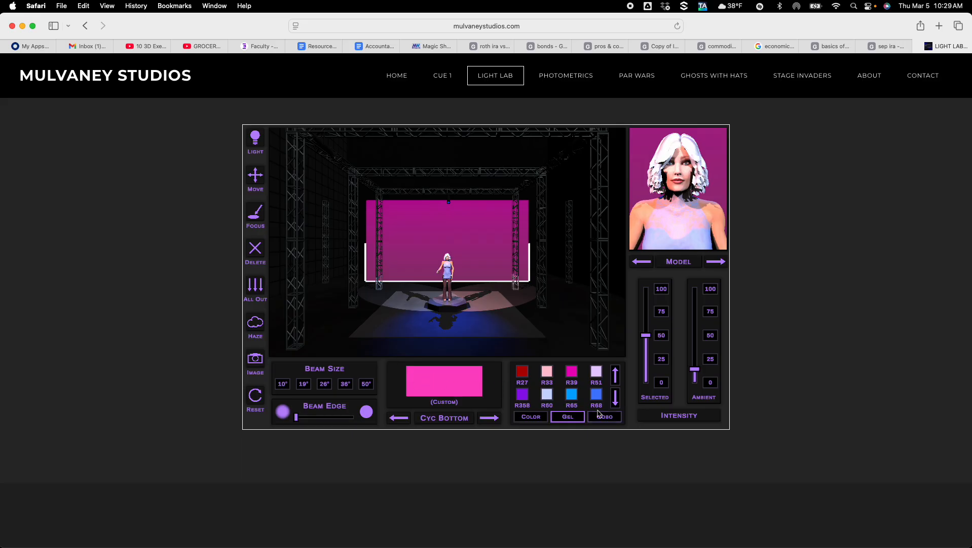
pyautogui.click(617, 400)
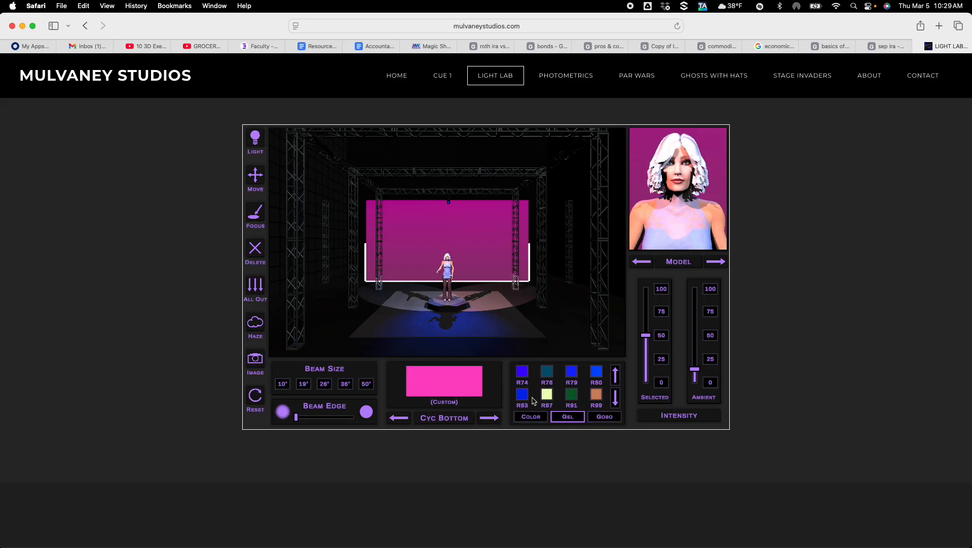
pyautogui.click(523, 399)
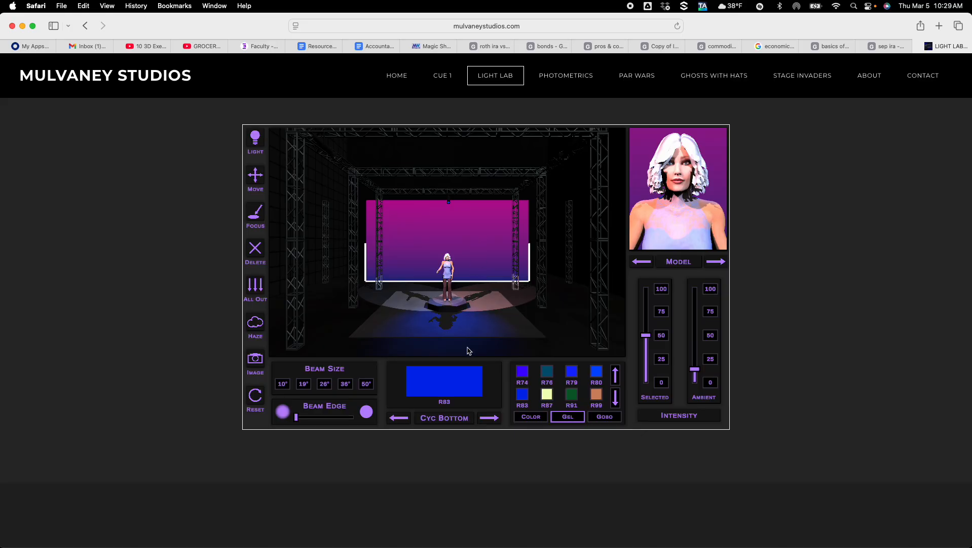
pyautogui.click(661, 312)
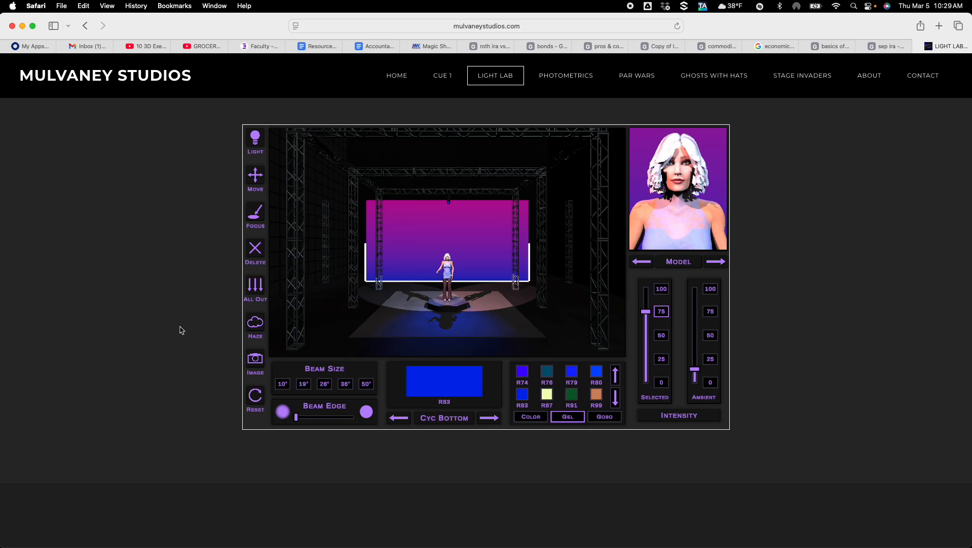
# Save an image of the lit stage, allowing downloads from the site, and close the image preview.
pyautogui.click(255, 361)
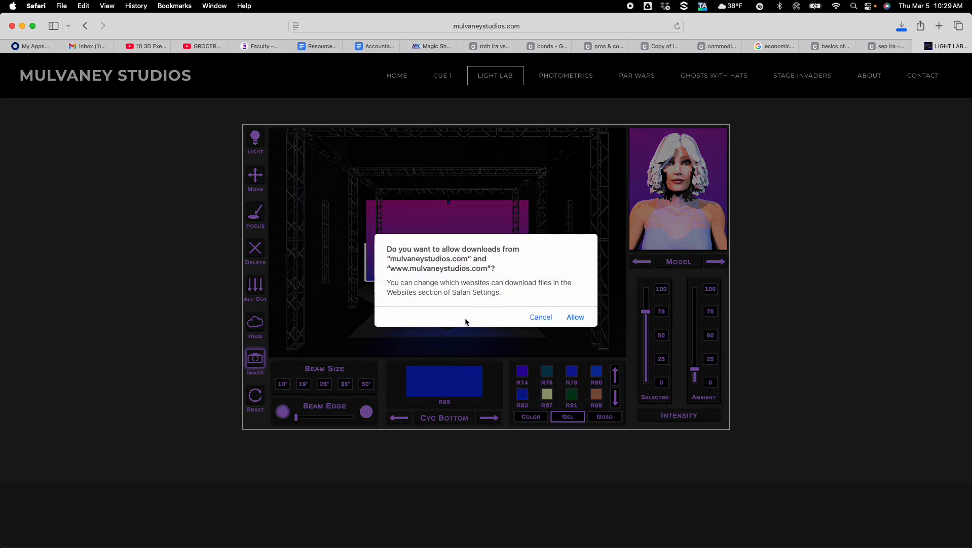
pyautogui.click(572, 318)
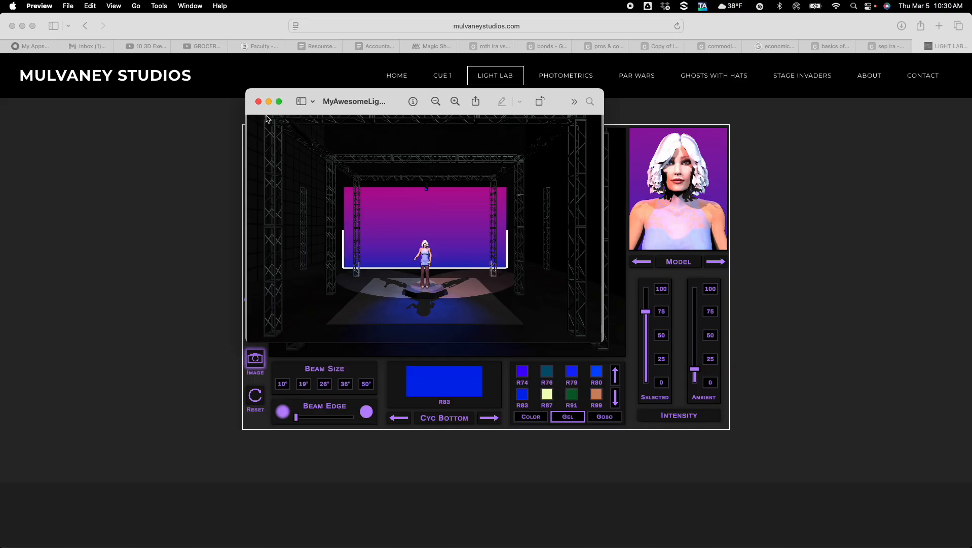
pyautogui.press('super+w')
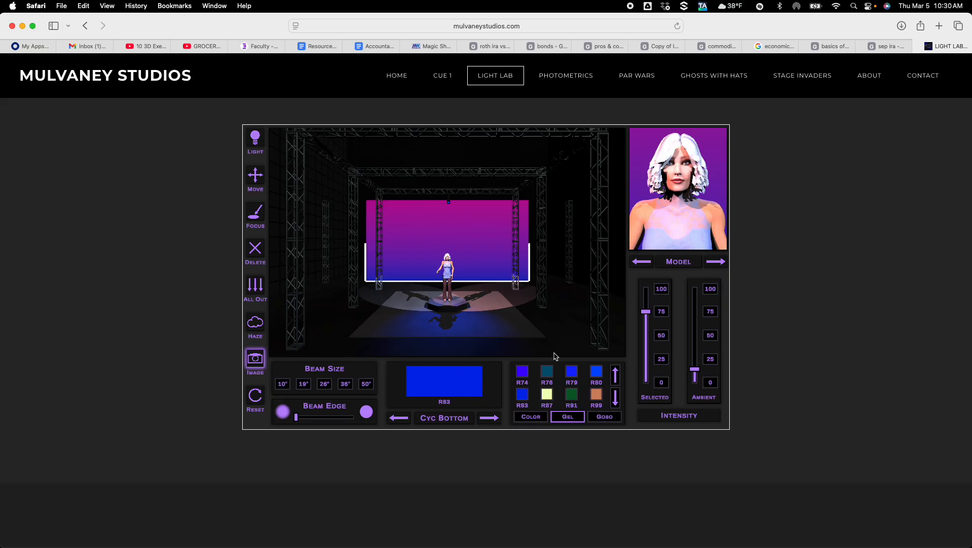
# Reset the entire scene and add a light high on the right leg of the middle truss, focused on the model.
pyautogui.click(253, 400)
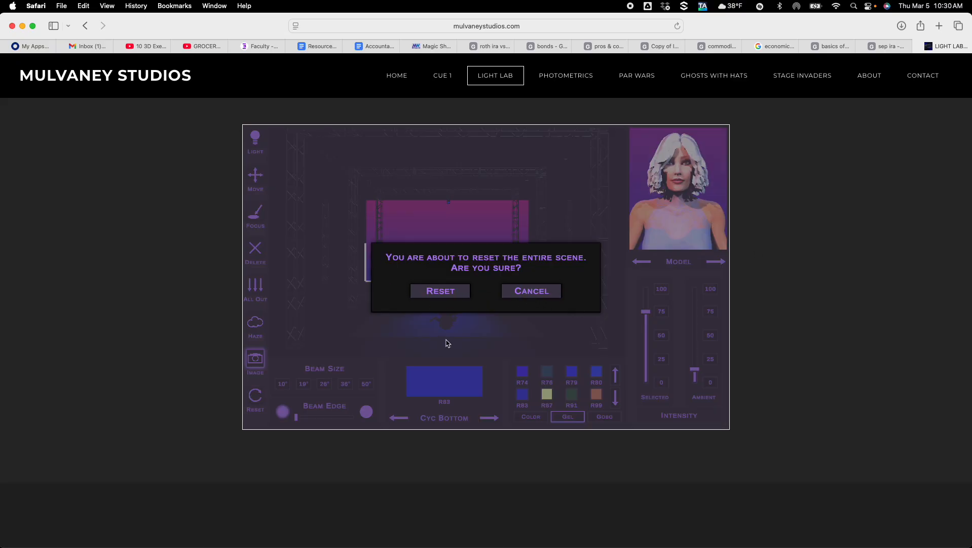
pyautogui.click(440, 291)
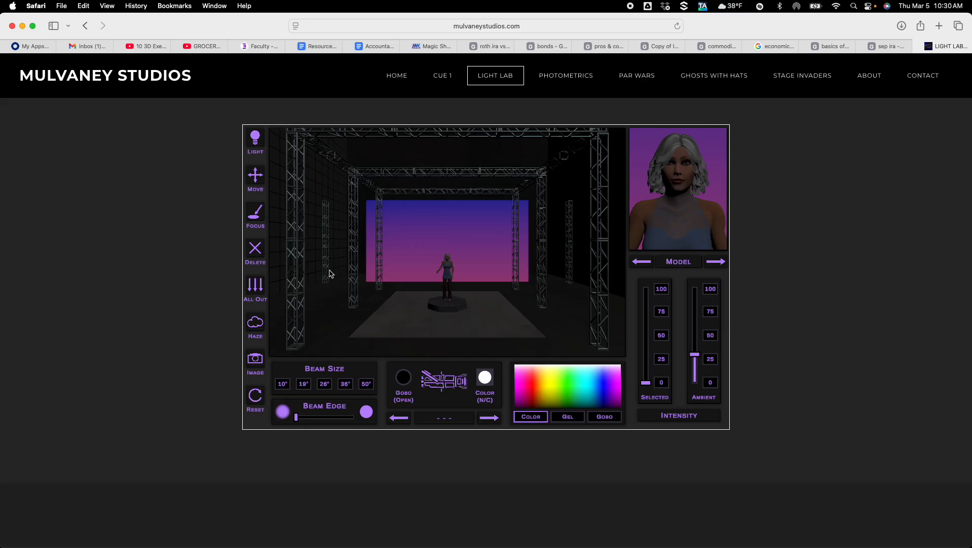
pyautogui.click(265, 147)
pyautogui.click(527, 250)
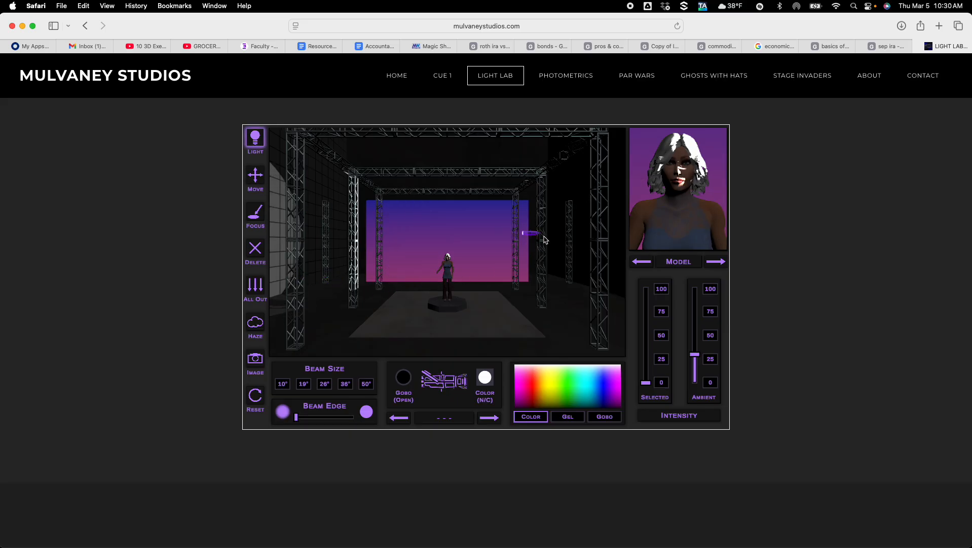
pyautogui.moveTo(543, 238); pyautogui.dragTo(541, 201)
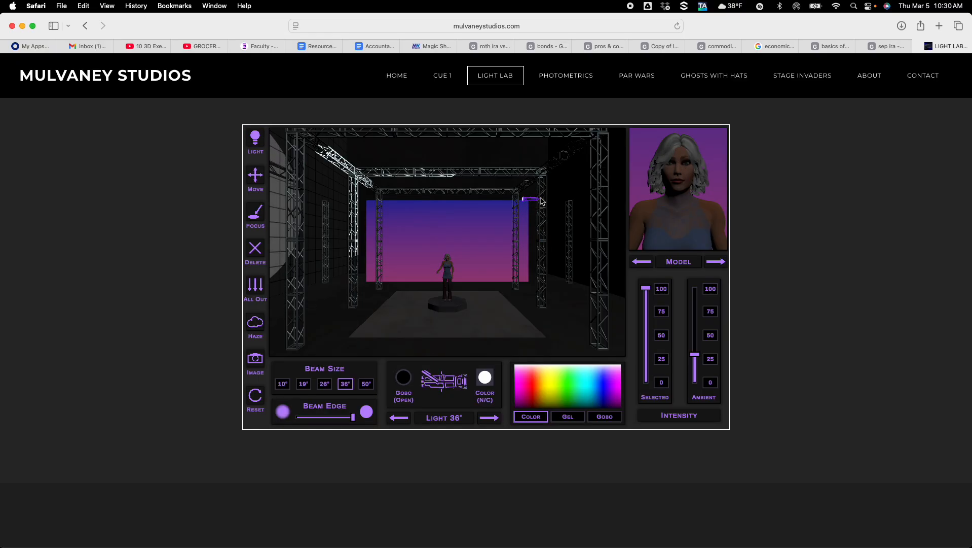
pyautogui.click(449, 265)
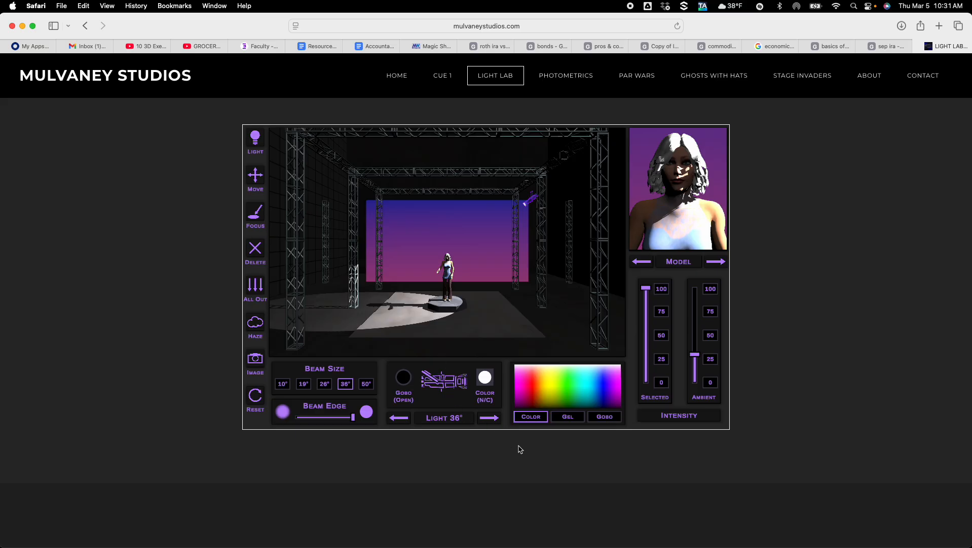
# Give the light on the middle truss's right leg the Tiles gobo and gel R26.
pyautogui.click(605, 420)
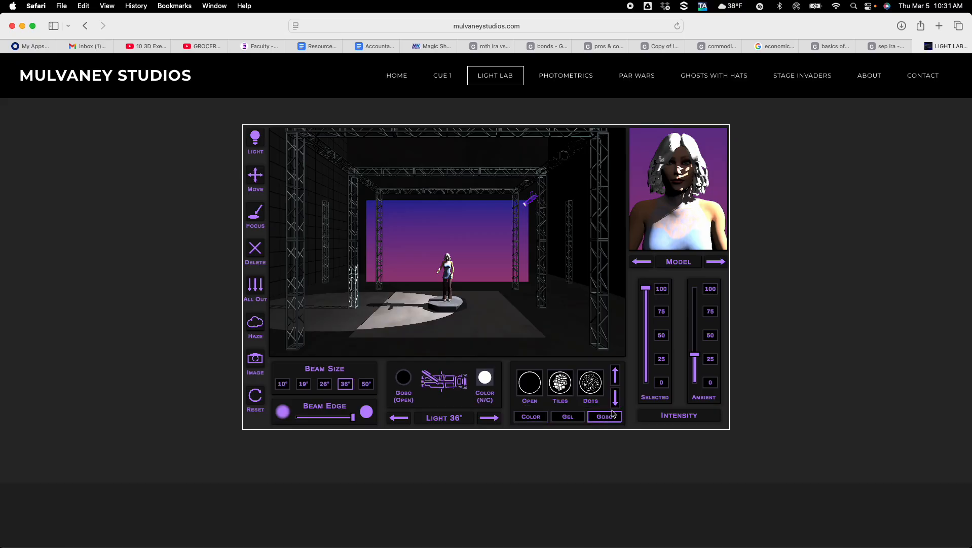
pyautogui.click(615, 398)
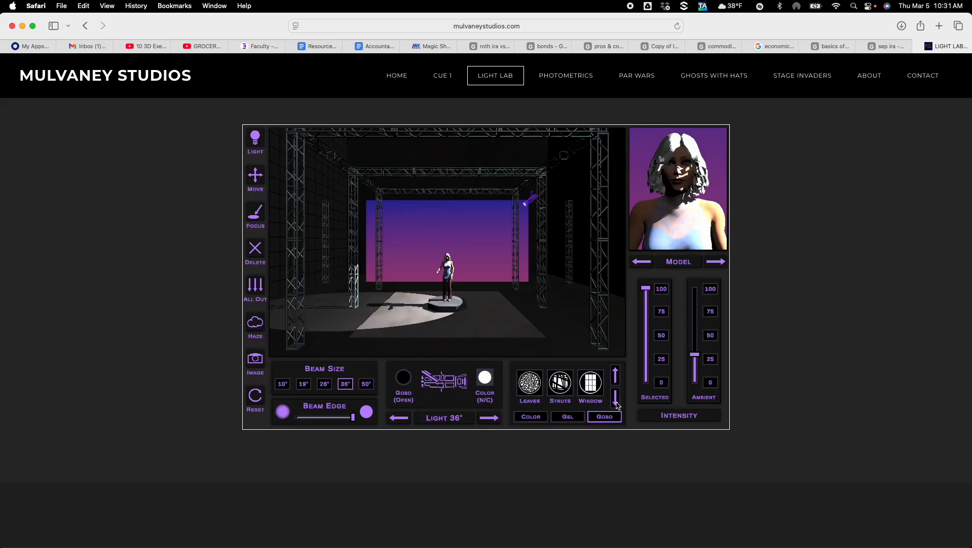
pyautogui.click(616, 398)
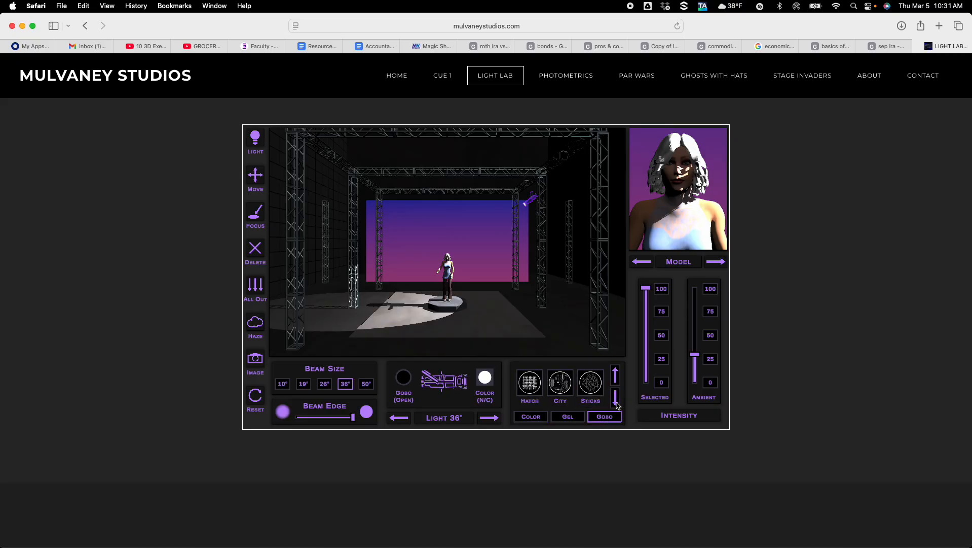
pyautogui.click(616, 401)
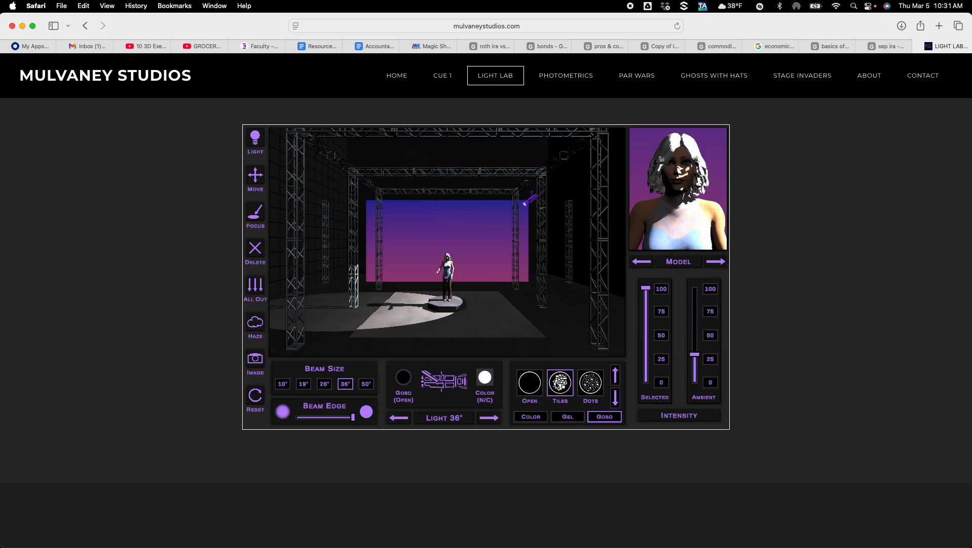
pyautogui.click(560, 383)
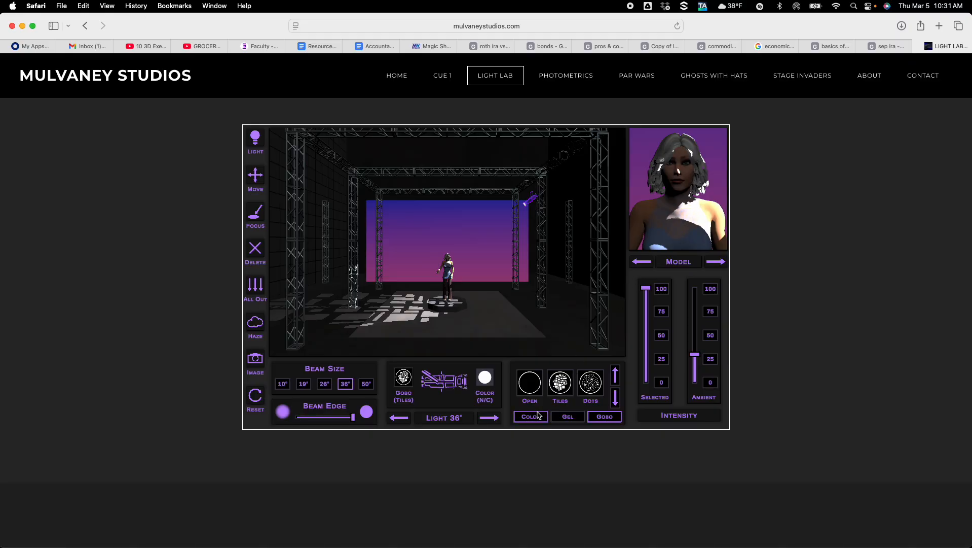
pyautogui.click(567, 418)
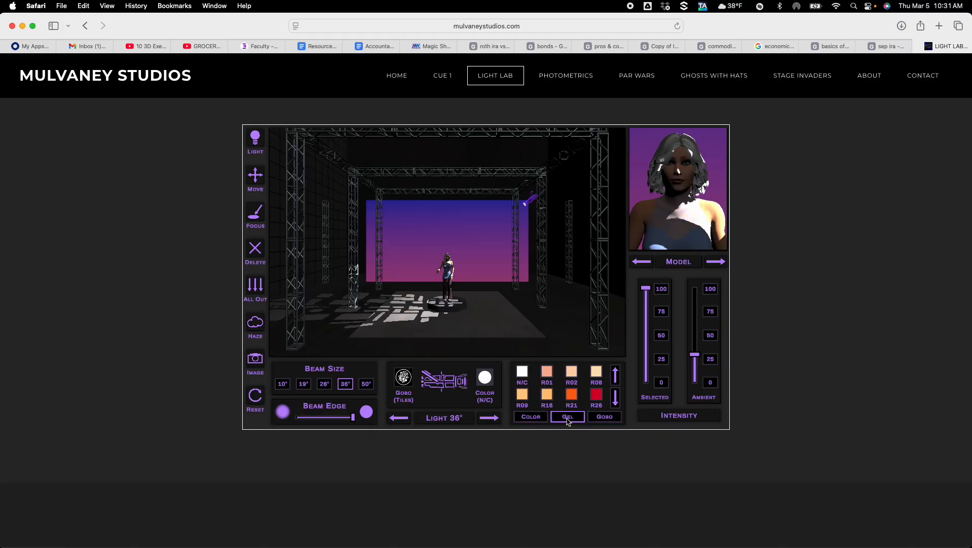
pyautogui.click(597, 395)
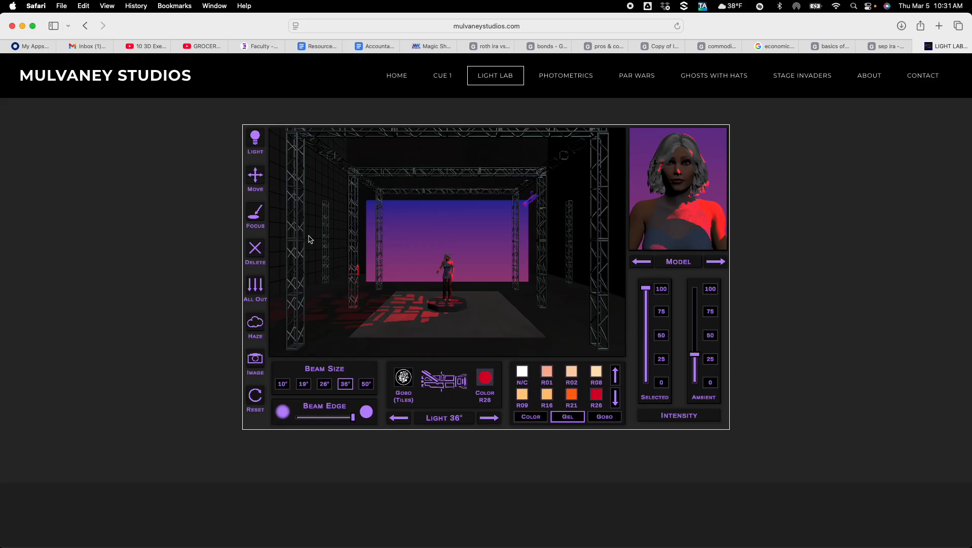
# Add a second light just below the first, focus it on the floor beside the model, and set its beam to 50°.
pyautogui.click(256, 145)
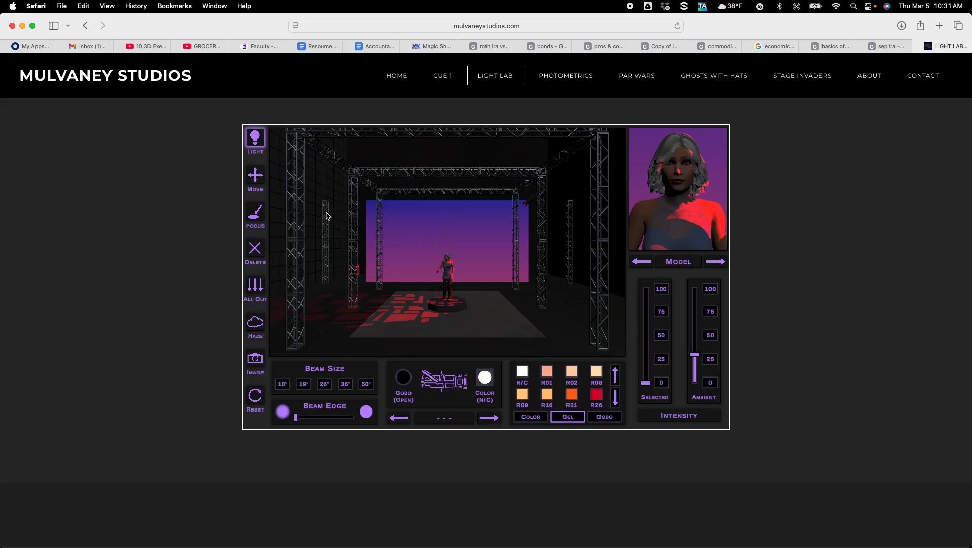
pyautogui.click(539, 213)
pyautogui.click(255, 213)
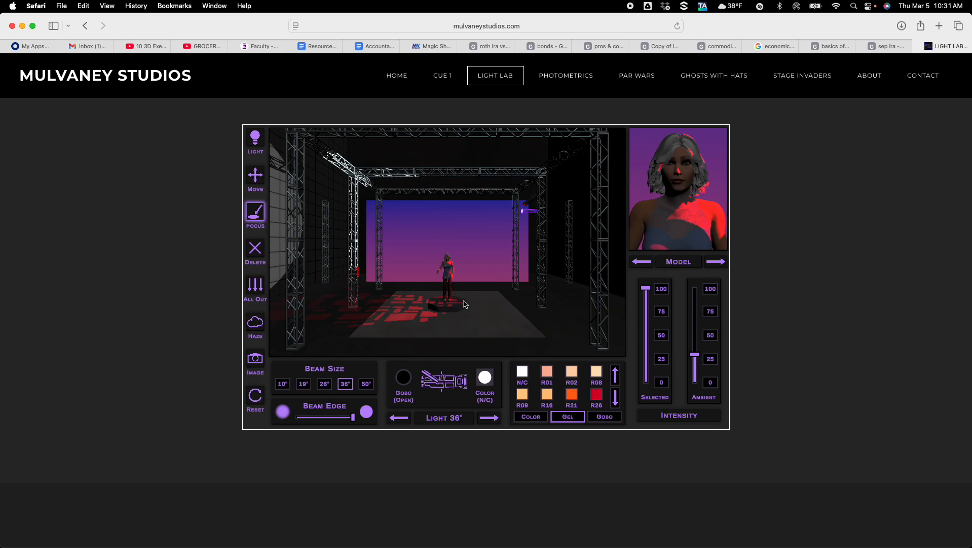
pyautogui.click(467, 303)
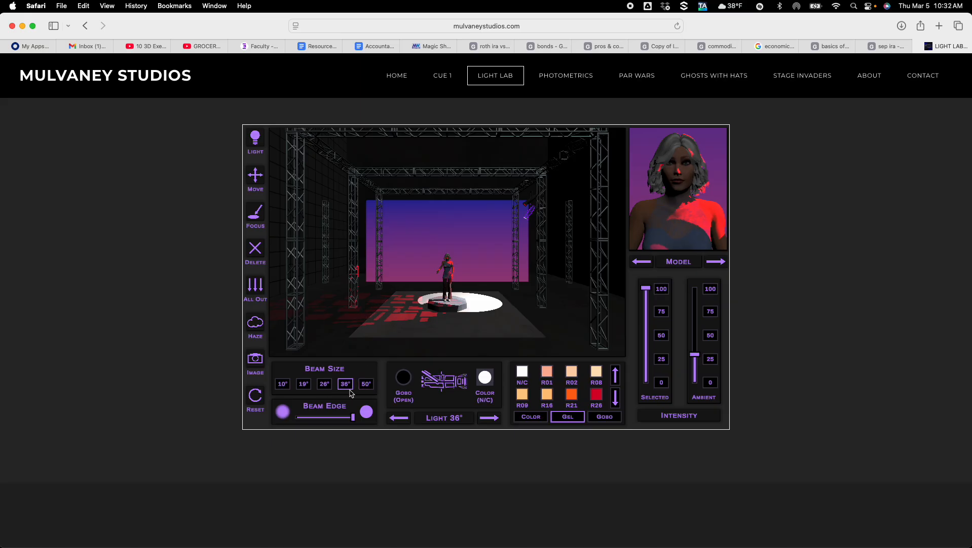
pyautogui.click(366, 385)
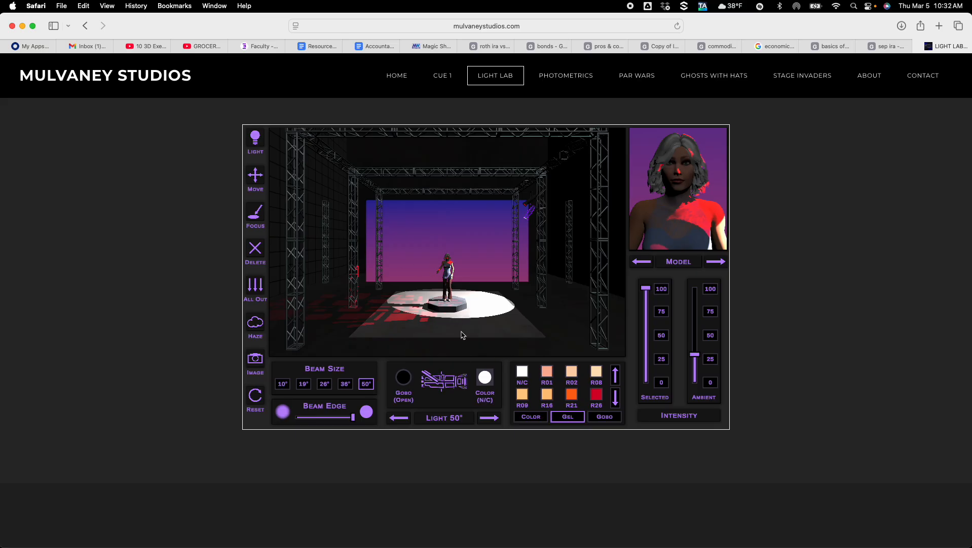
# Apply the Tiles gobo and gel R26 to the second, lower light on the middle truss's right leg.
pyautogui.click(609, 418)
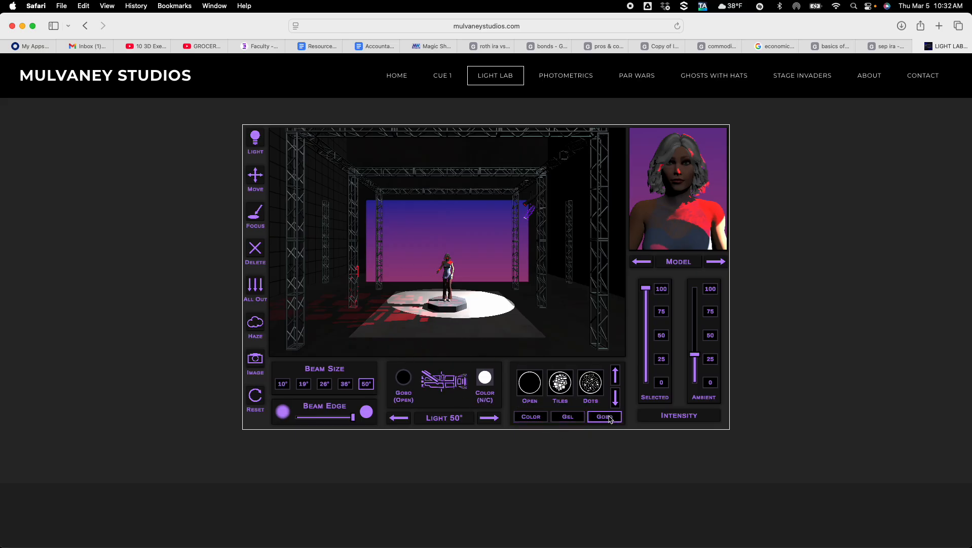
pyautogui.click(561, 389)
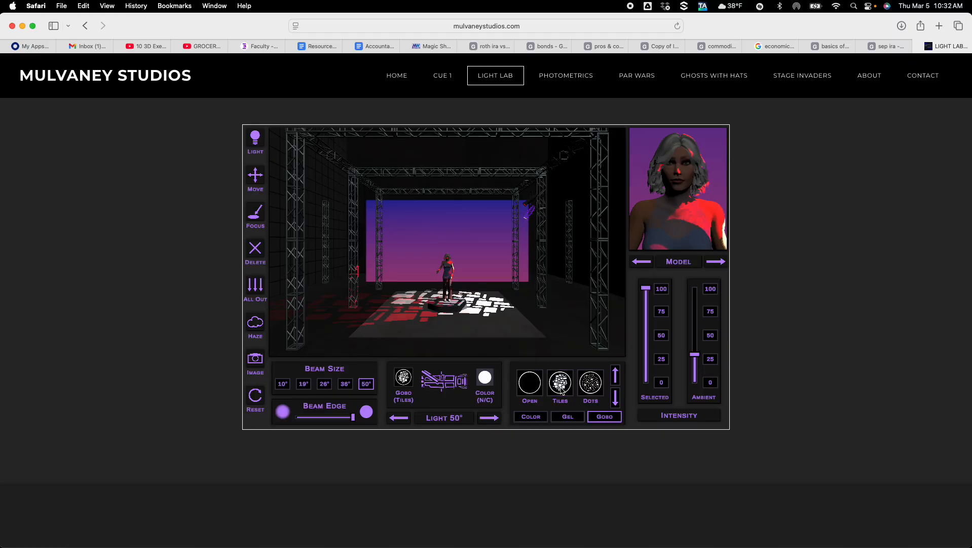
pyautogui.click(567, 417)
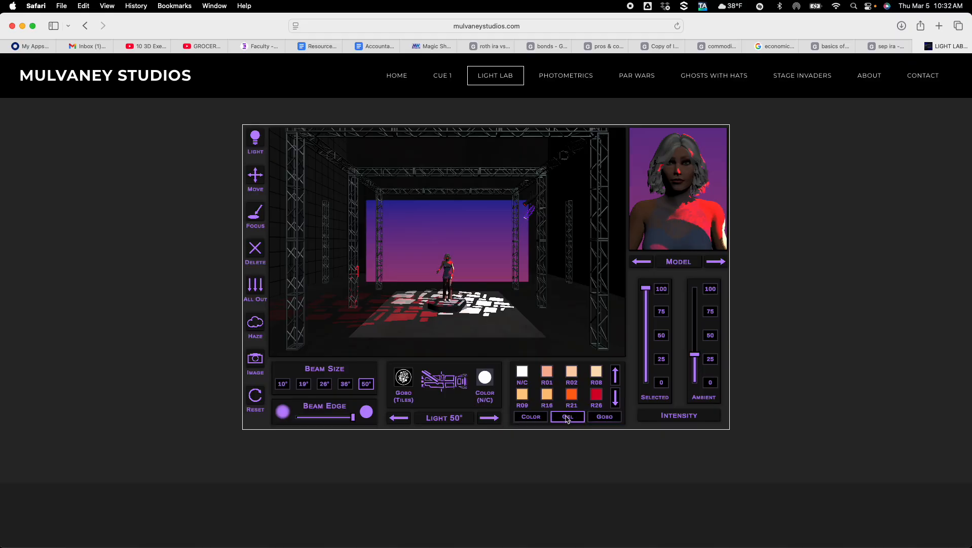
pyautogui.click(597, 395)
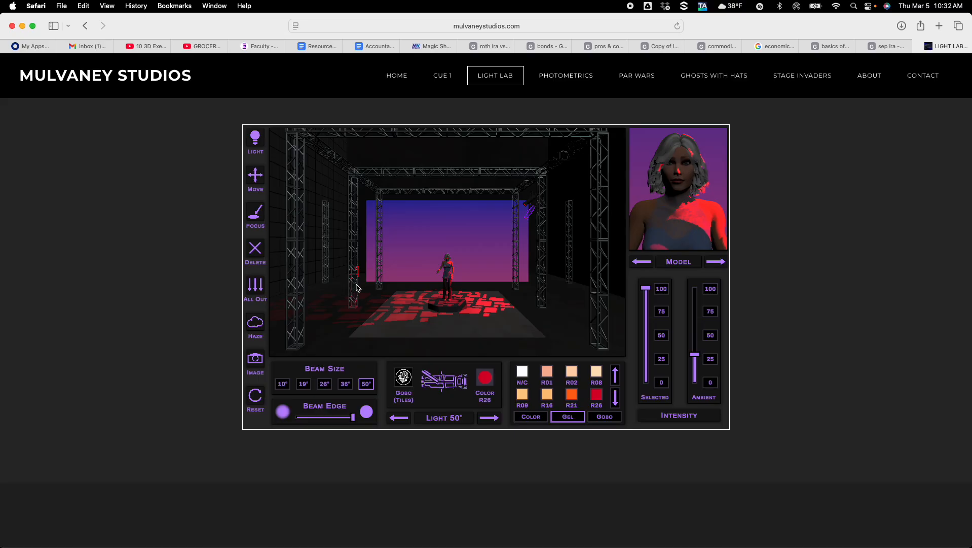
# Add a light on the floor at the front left of the stage, focus it on the model, and soften its beam edge fully.
pyautogui.click(253, 141)
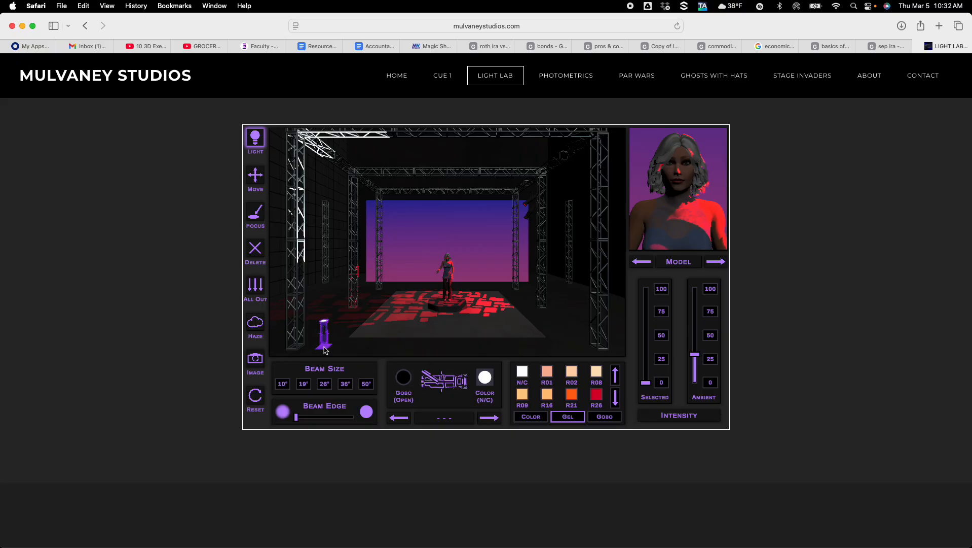
pyautogui.click(325, 350)
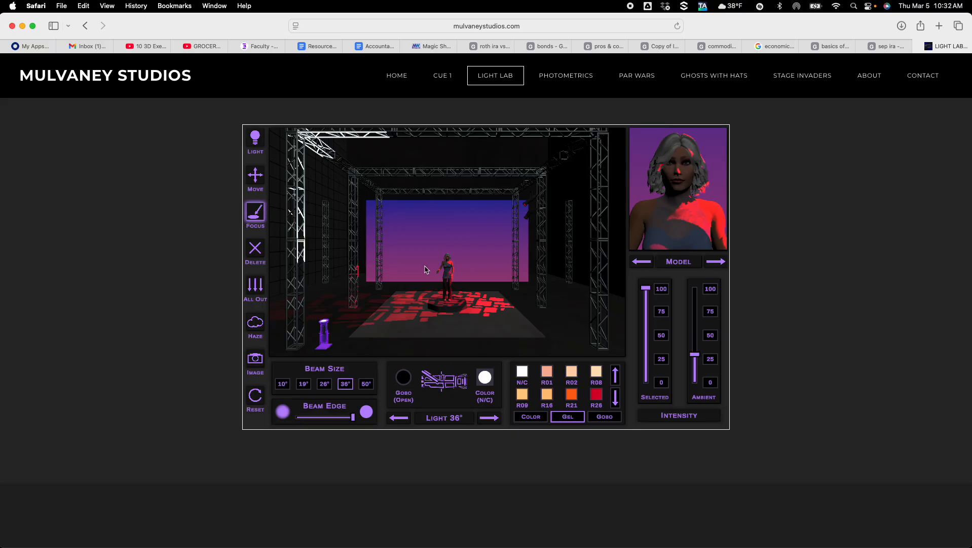
pyautogui.click(448, 268)
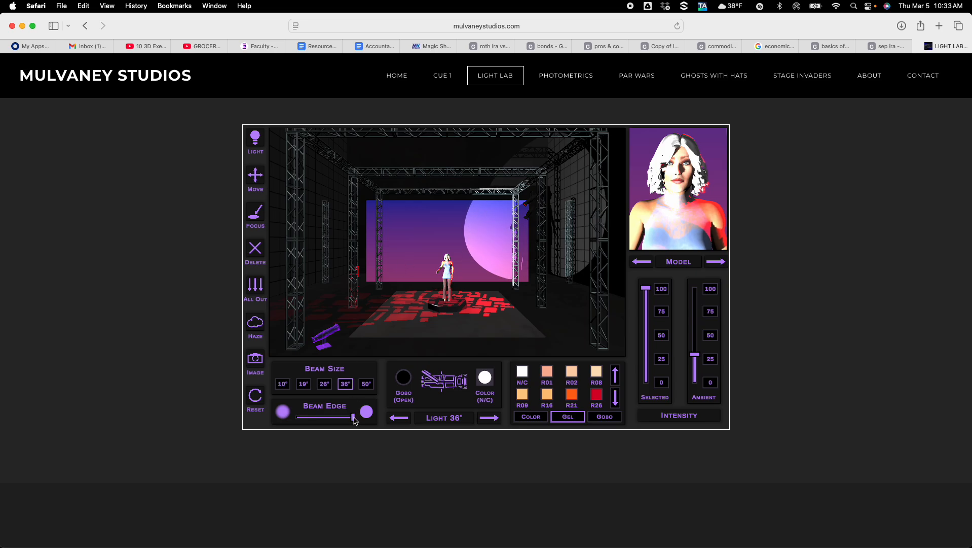
pyautogui.moveTo(353, 416); pyautogui.dragTo(296, 416)
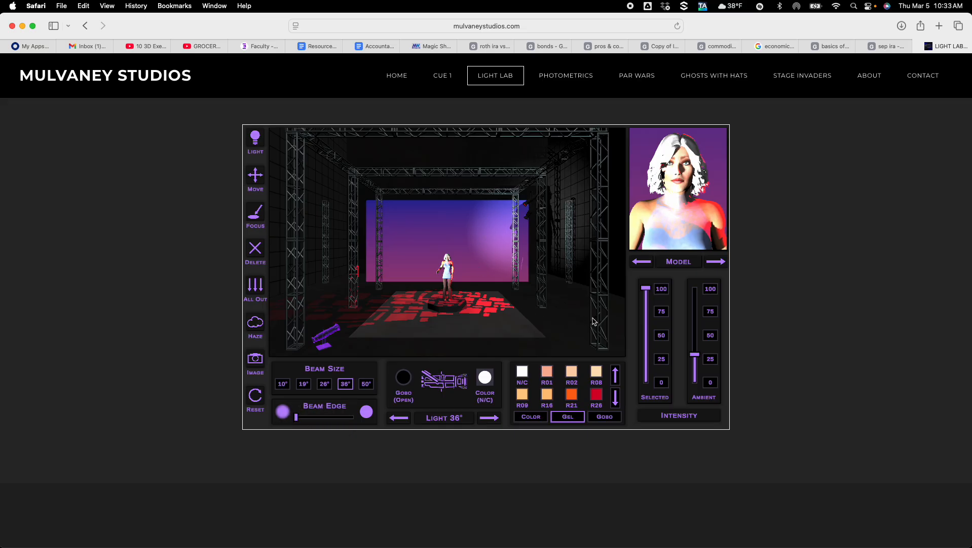
# Apply gel R91 to the front-left floor light and set its intensity to 50.
pyautogui.click(615, 400)
pyautogui.click(614, 401)
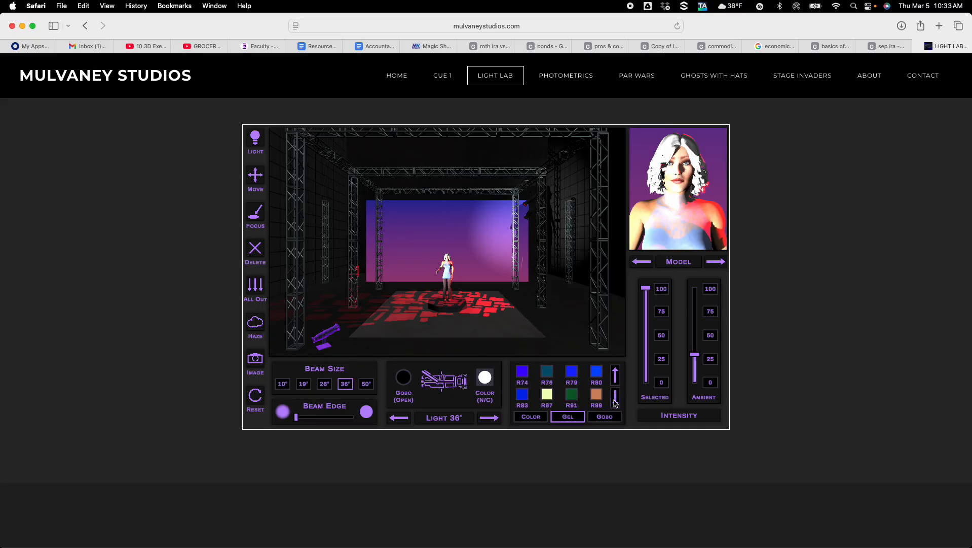
pyautogui.click(574, 397)
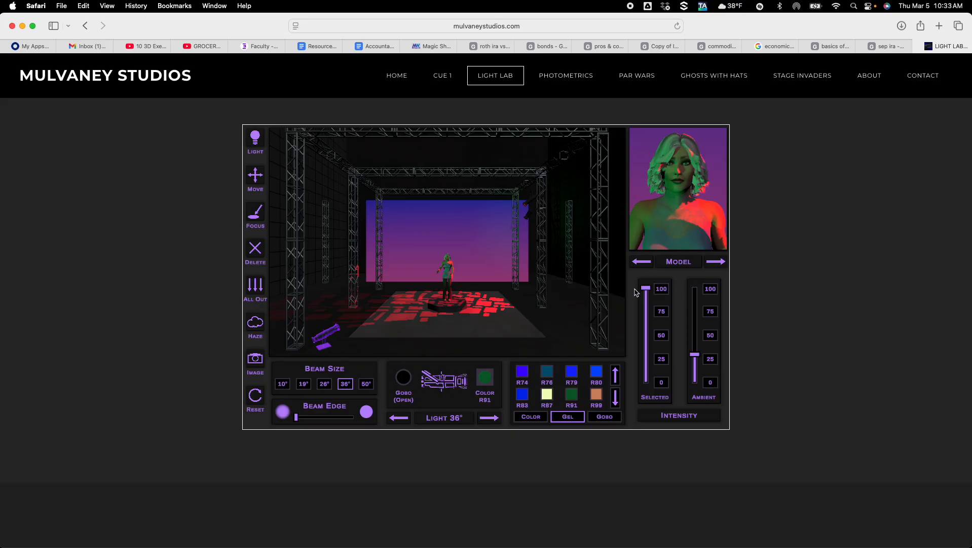
pyautogui.click(661, 312)
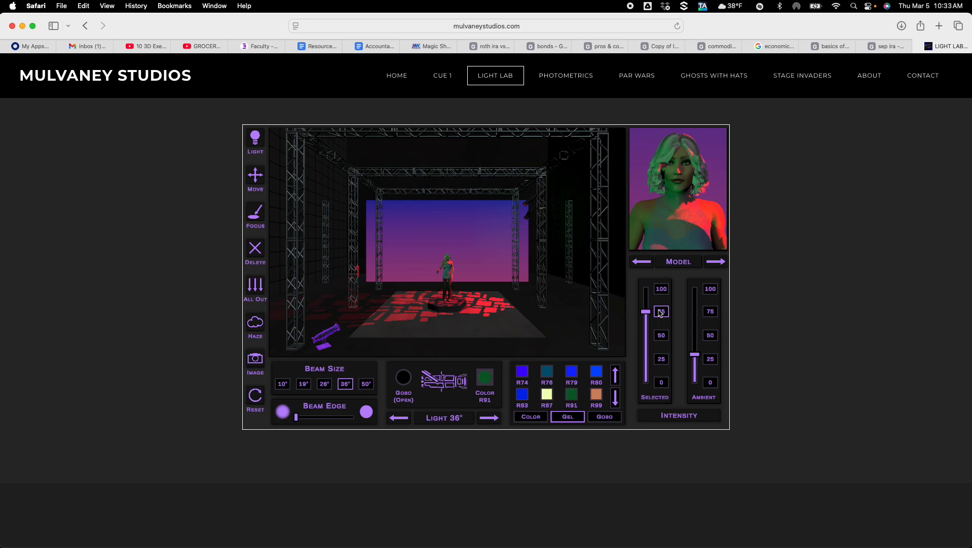
pyautogui.click(663, 337)
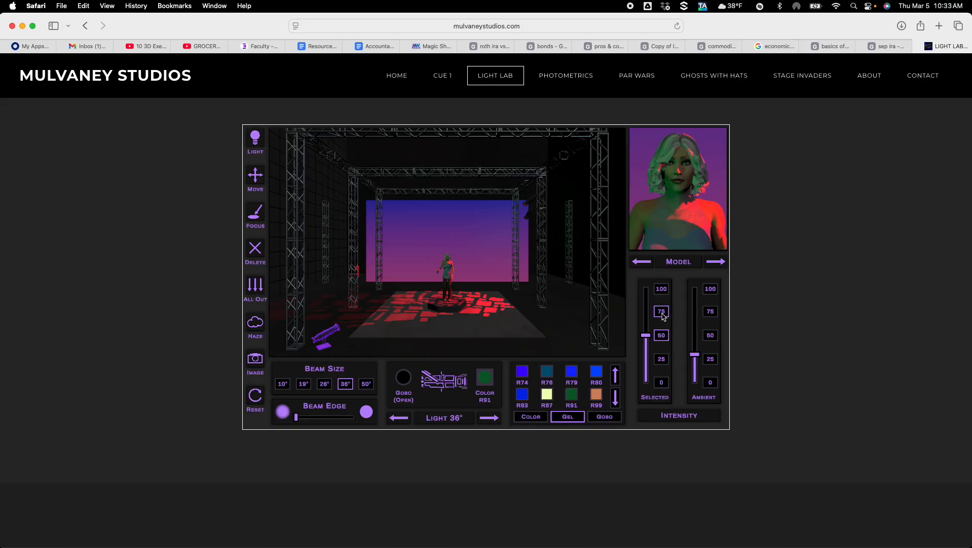
# Set the front-left floor light's intensity to 75 and the top cyc light's intensity to 0.
pyautogui.click(661, 313)
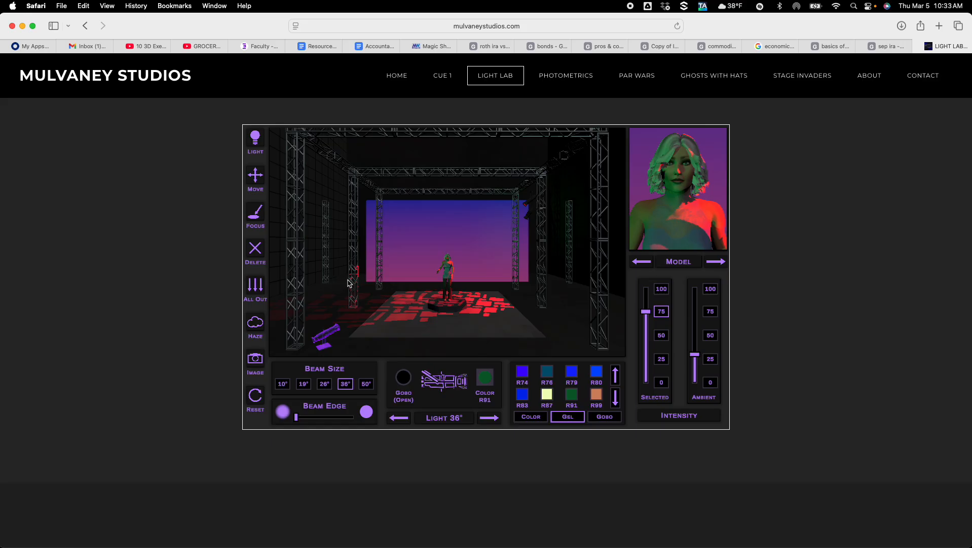
pyautogui.click(416, 217)
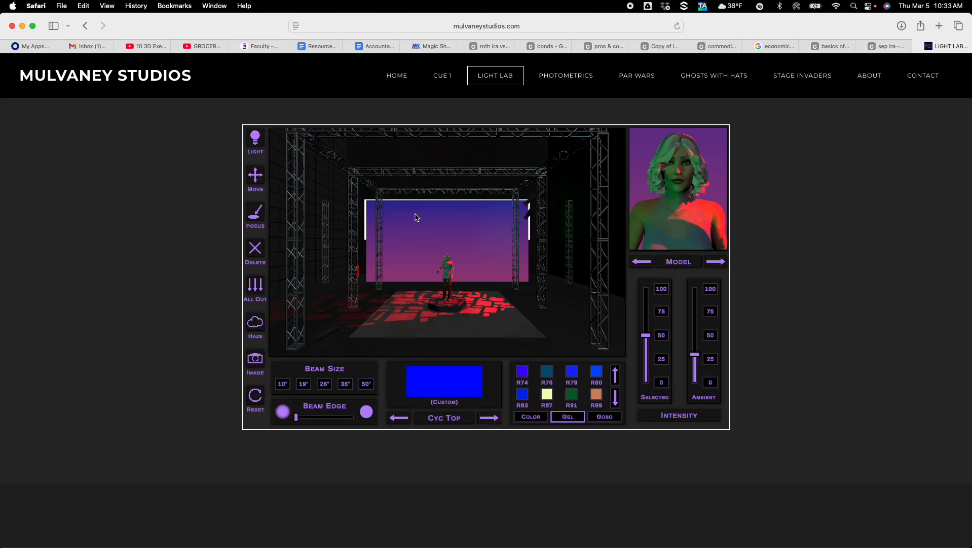
pyautogui.click(662, 383)
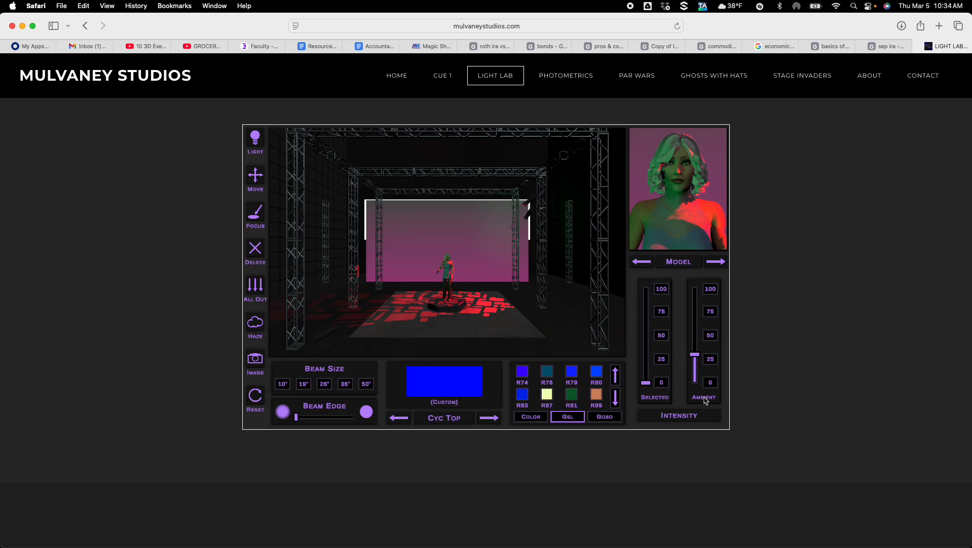
# Lower the ambient intensity to about halfway between 0 and 25.
pyautogui.click(697, 357)
pyautogui.moveTo(698, 358); pyautogui.dragTo(697, 373)
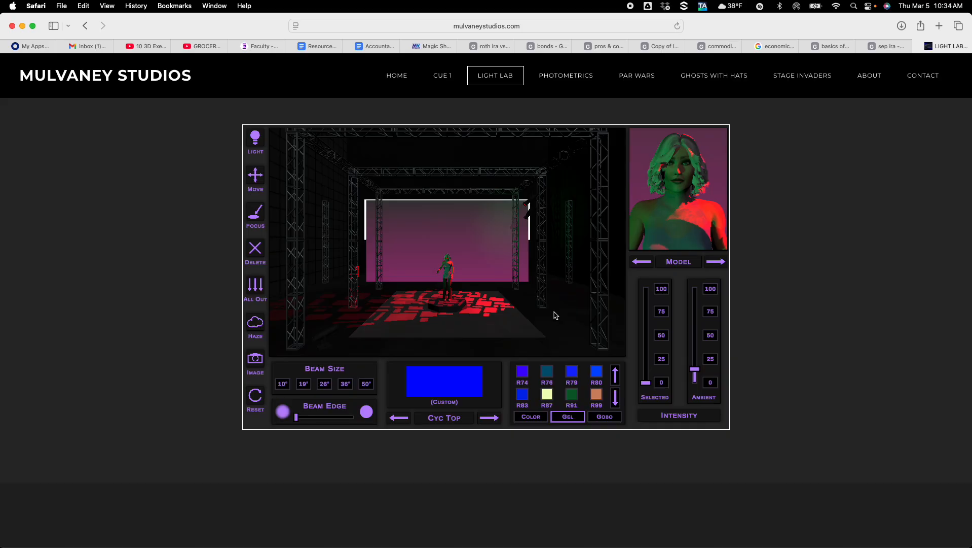
# Apply gel R91 to the bottom cyc light after trying gel R358 on it.
pyautogui.click(399, 273)
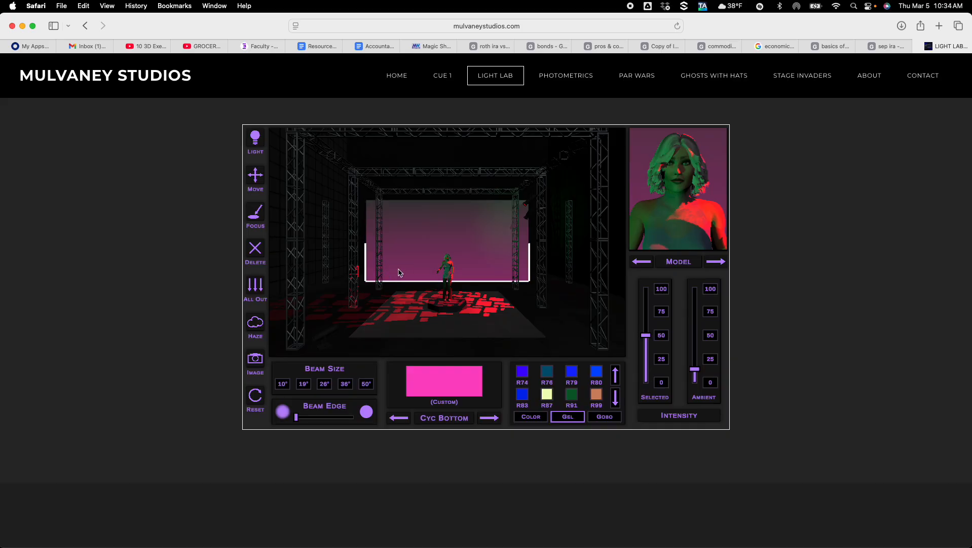
pyautogui.click(616, 377)
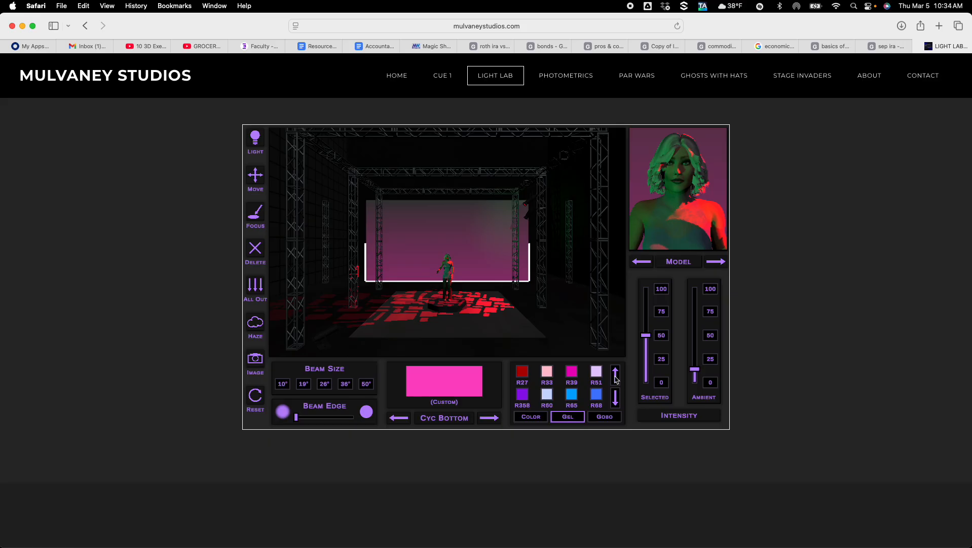
pyautogui.click(523, 396)
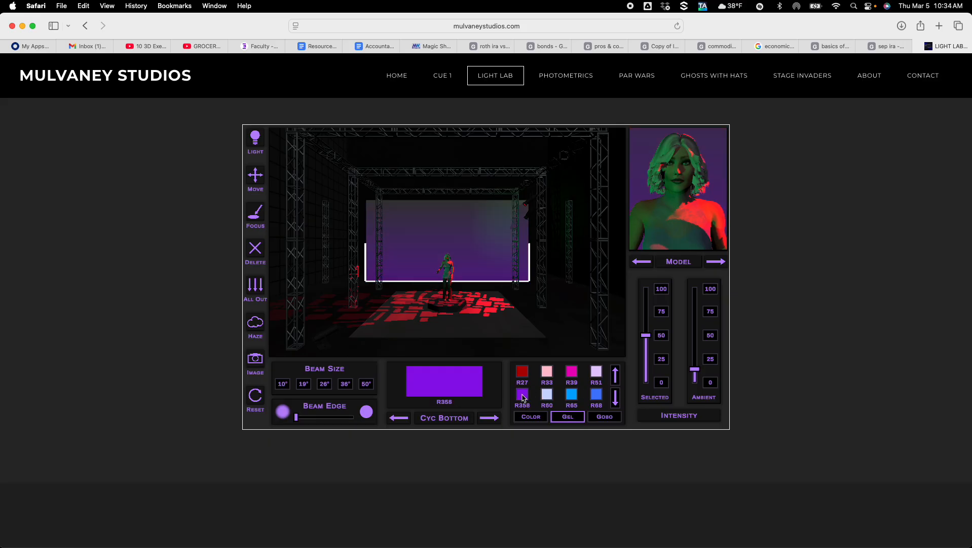
pyautogui.click(616, 378)
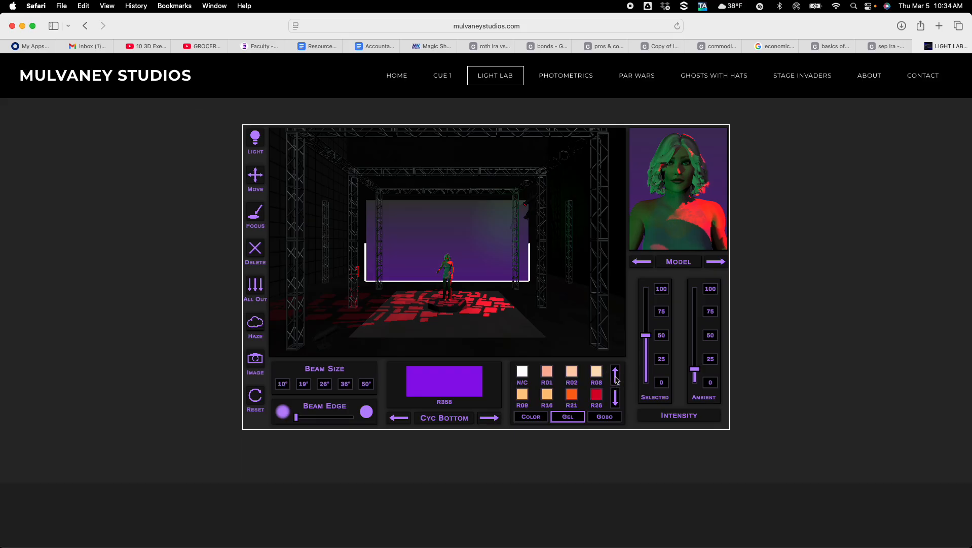
pyautogui.click(616, 400)
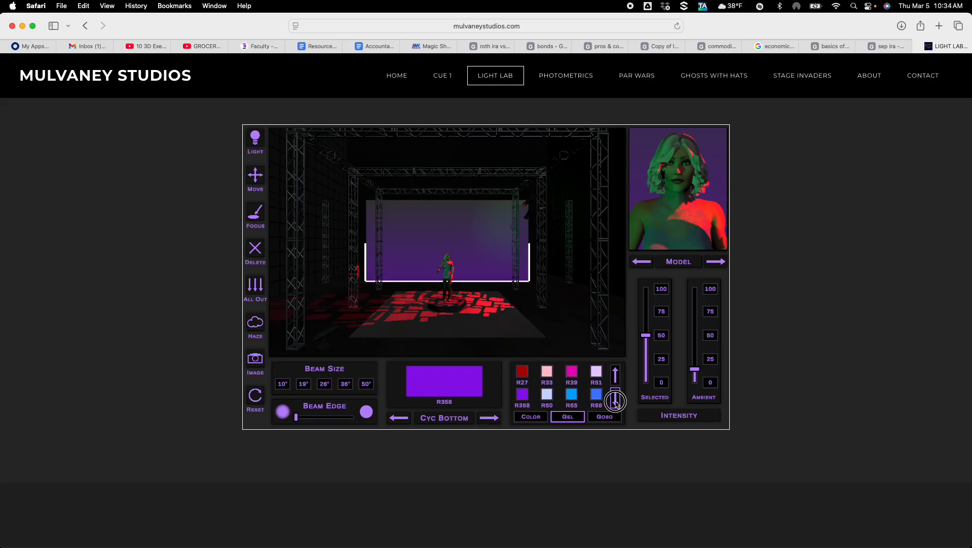
pyautogui.click(616, 400)
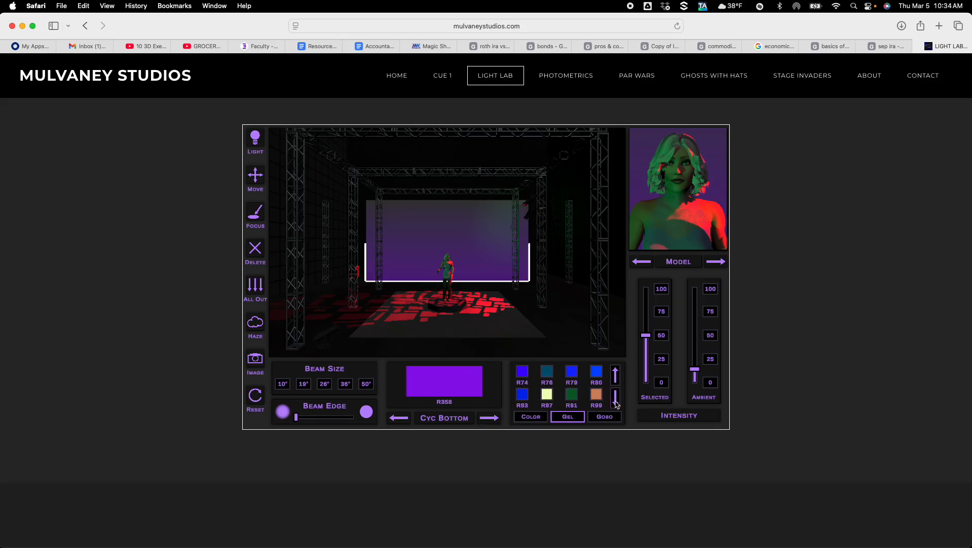
pyautogui.click(572, 399)
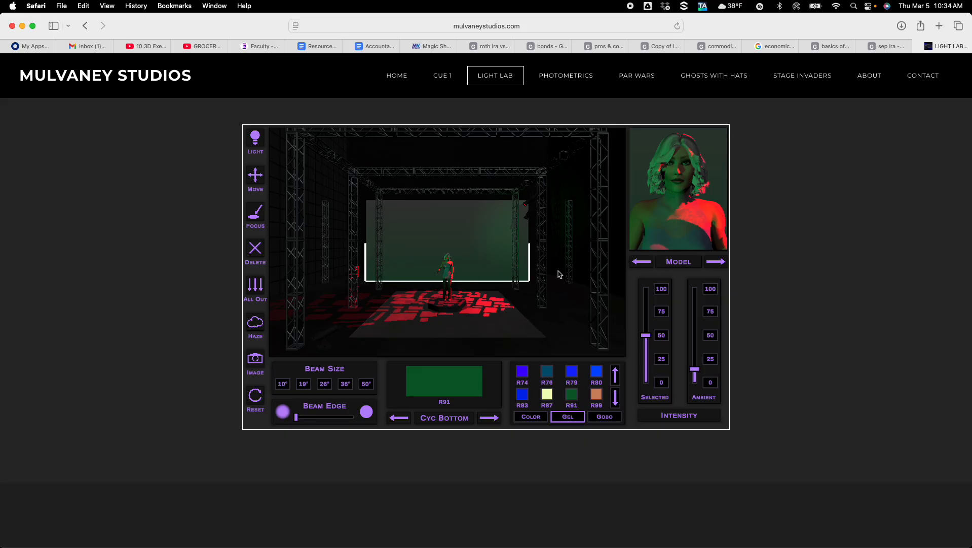
# Deselect all lights, save the stage look as an image with the site's downloads allowed, and view the image in Preview before closing it.
pyautogui.click(314, 304)
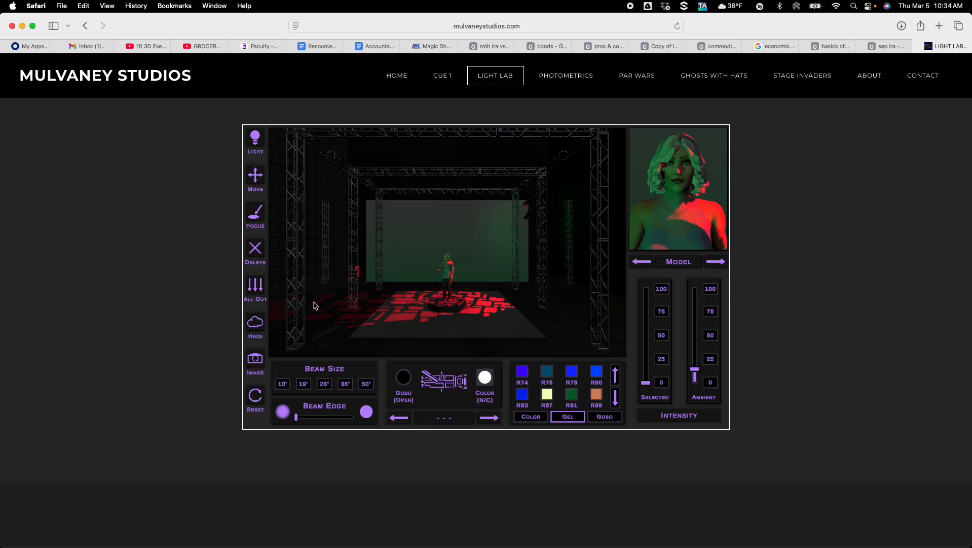
pyautogui.click(255, 359)
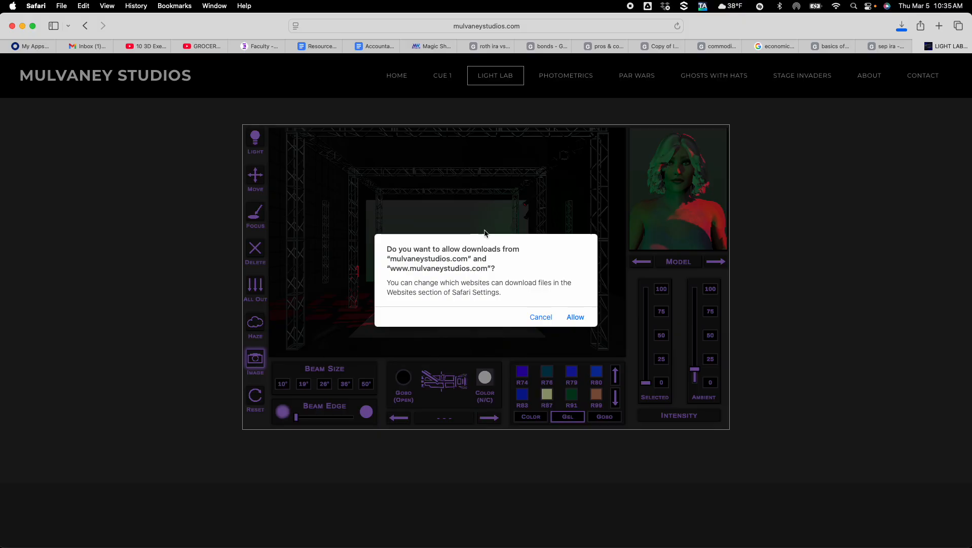
pyautogui.click(577, 318)
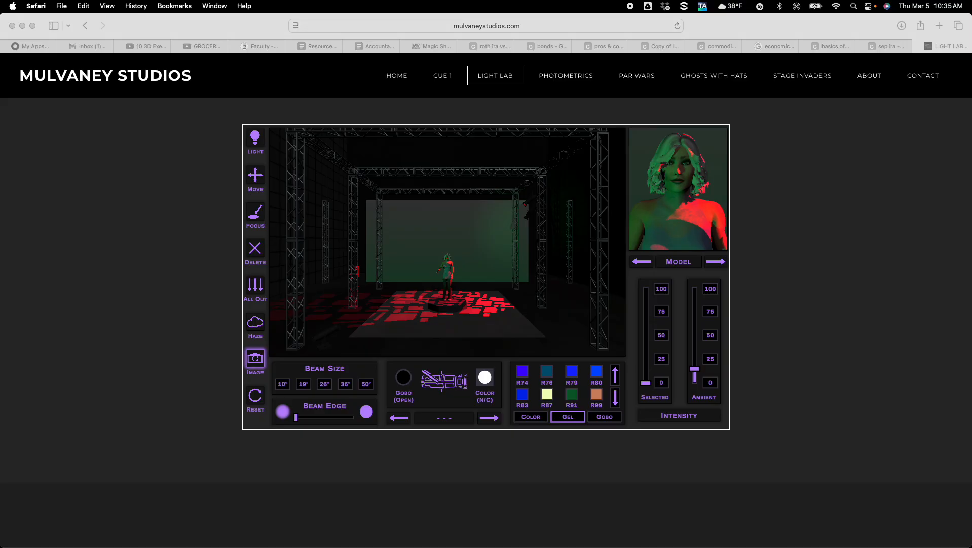
pyautogui.moveTo(339, 44); pyautogui.dragTo(369, 70)
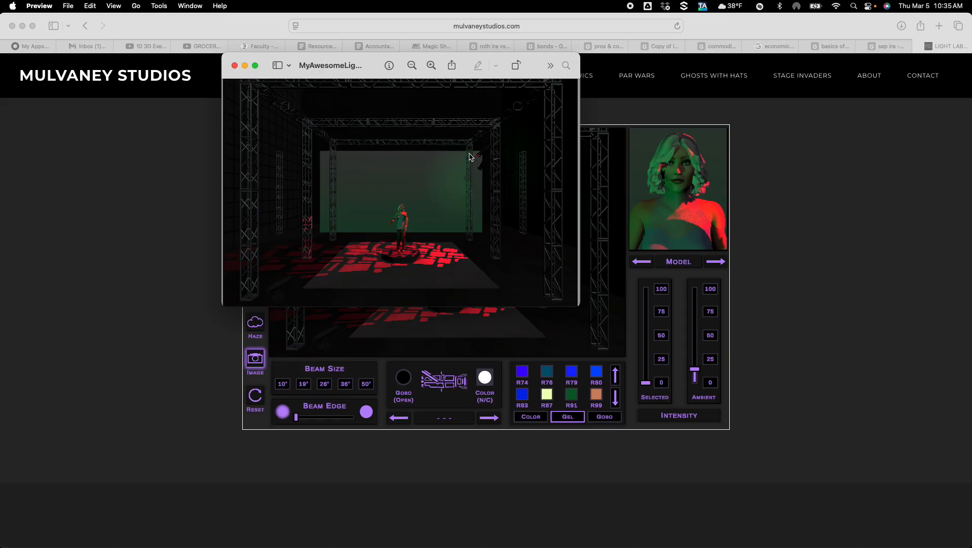
pyautogui.click(235, 65)
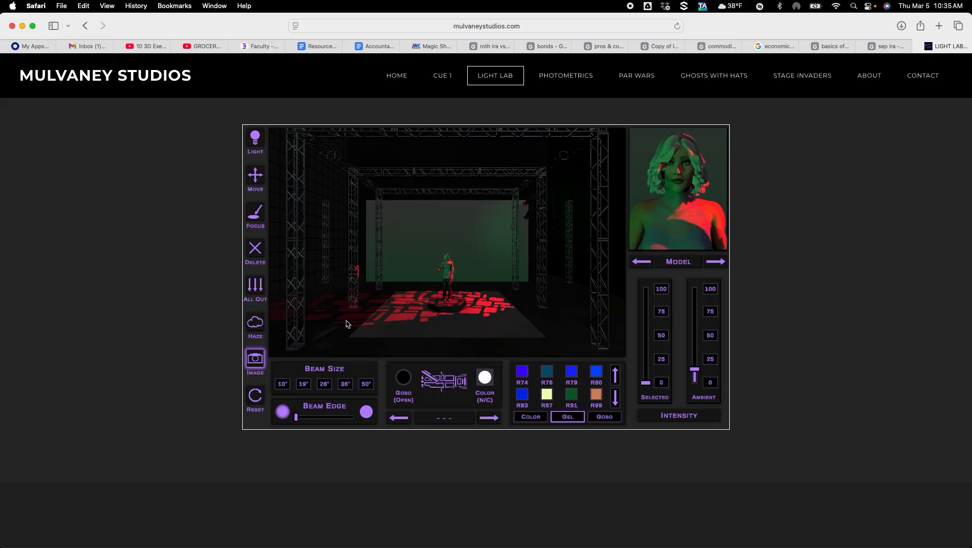
# Select the green R91 floor light at the front left of the stage and delete it.
pyautogui.click(321, 338)
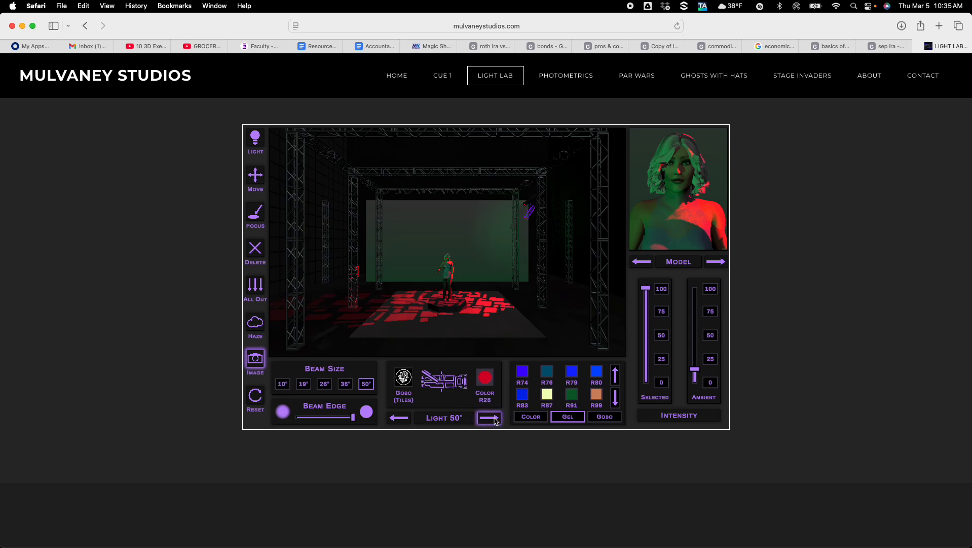
pyautogui.click(495, 417)
pyautogui.click(484, 420)
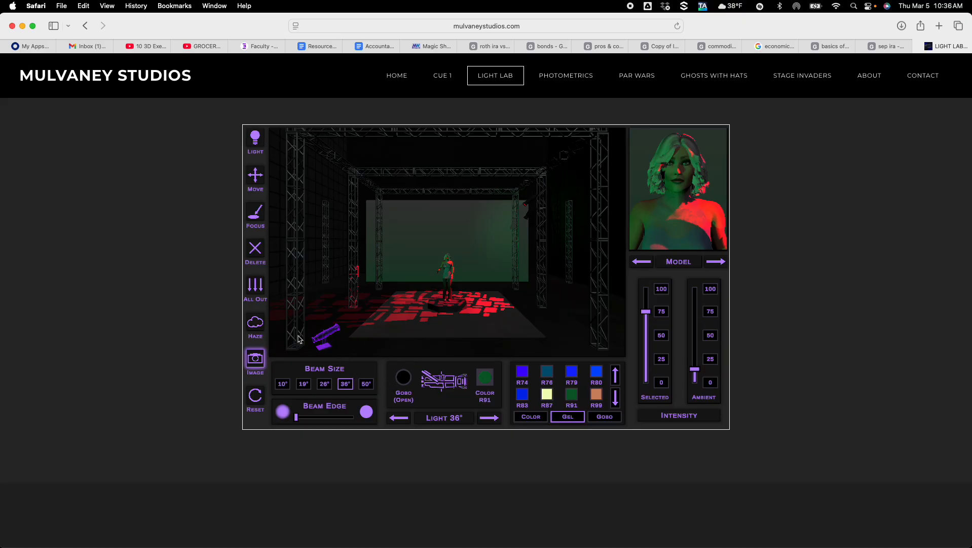
pyautogui.click(259, 259)
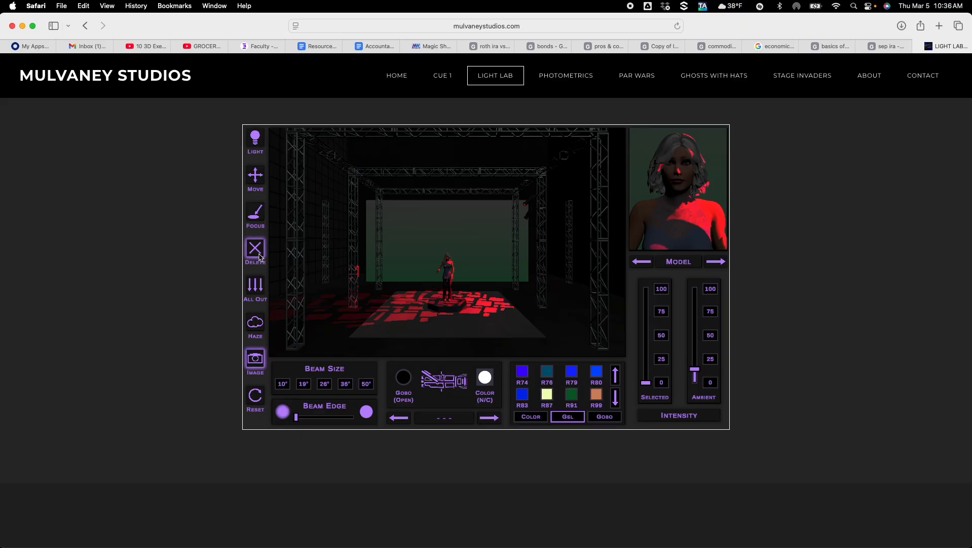